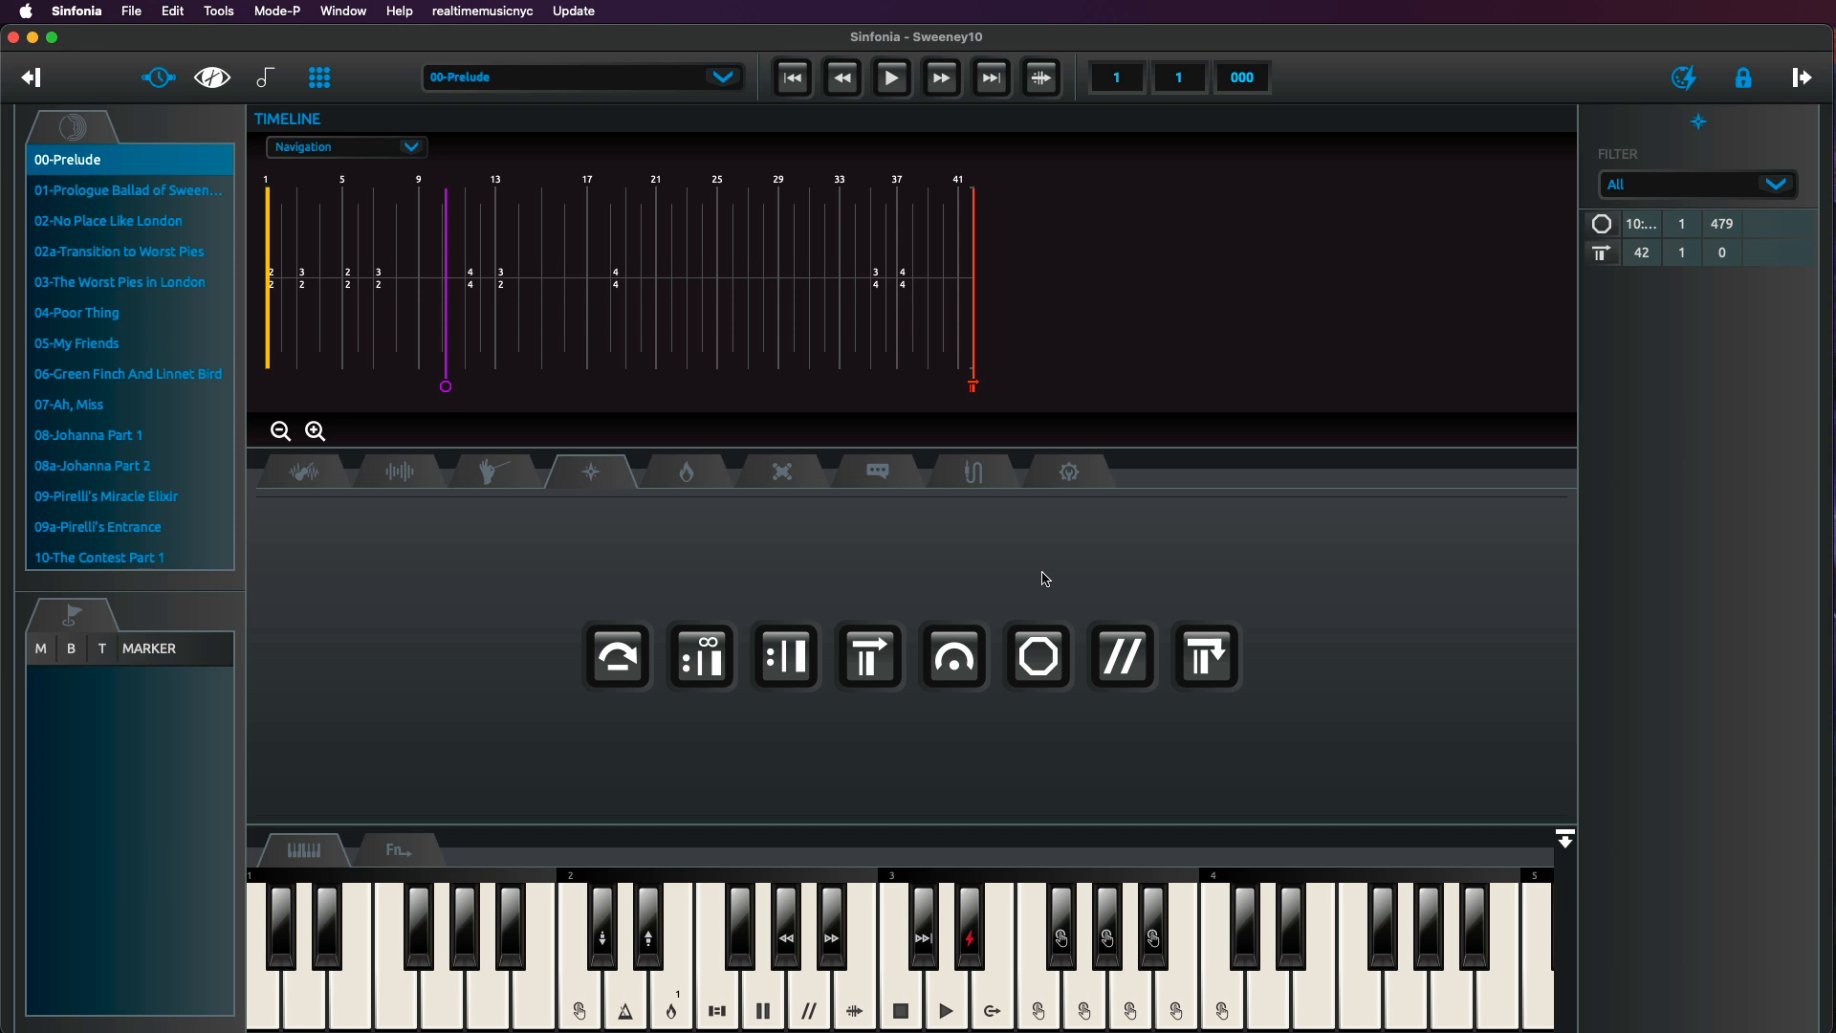
Unlock edit mode and select the Prelude's stop marker at bar 10, playing back from it.
click(1744, 78)
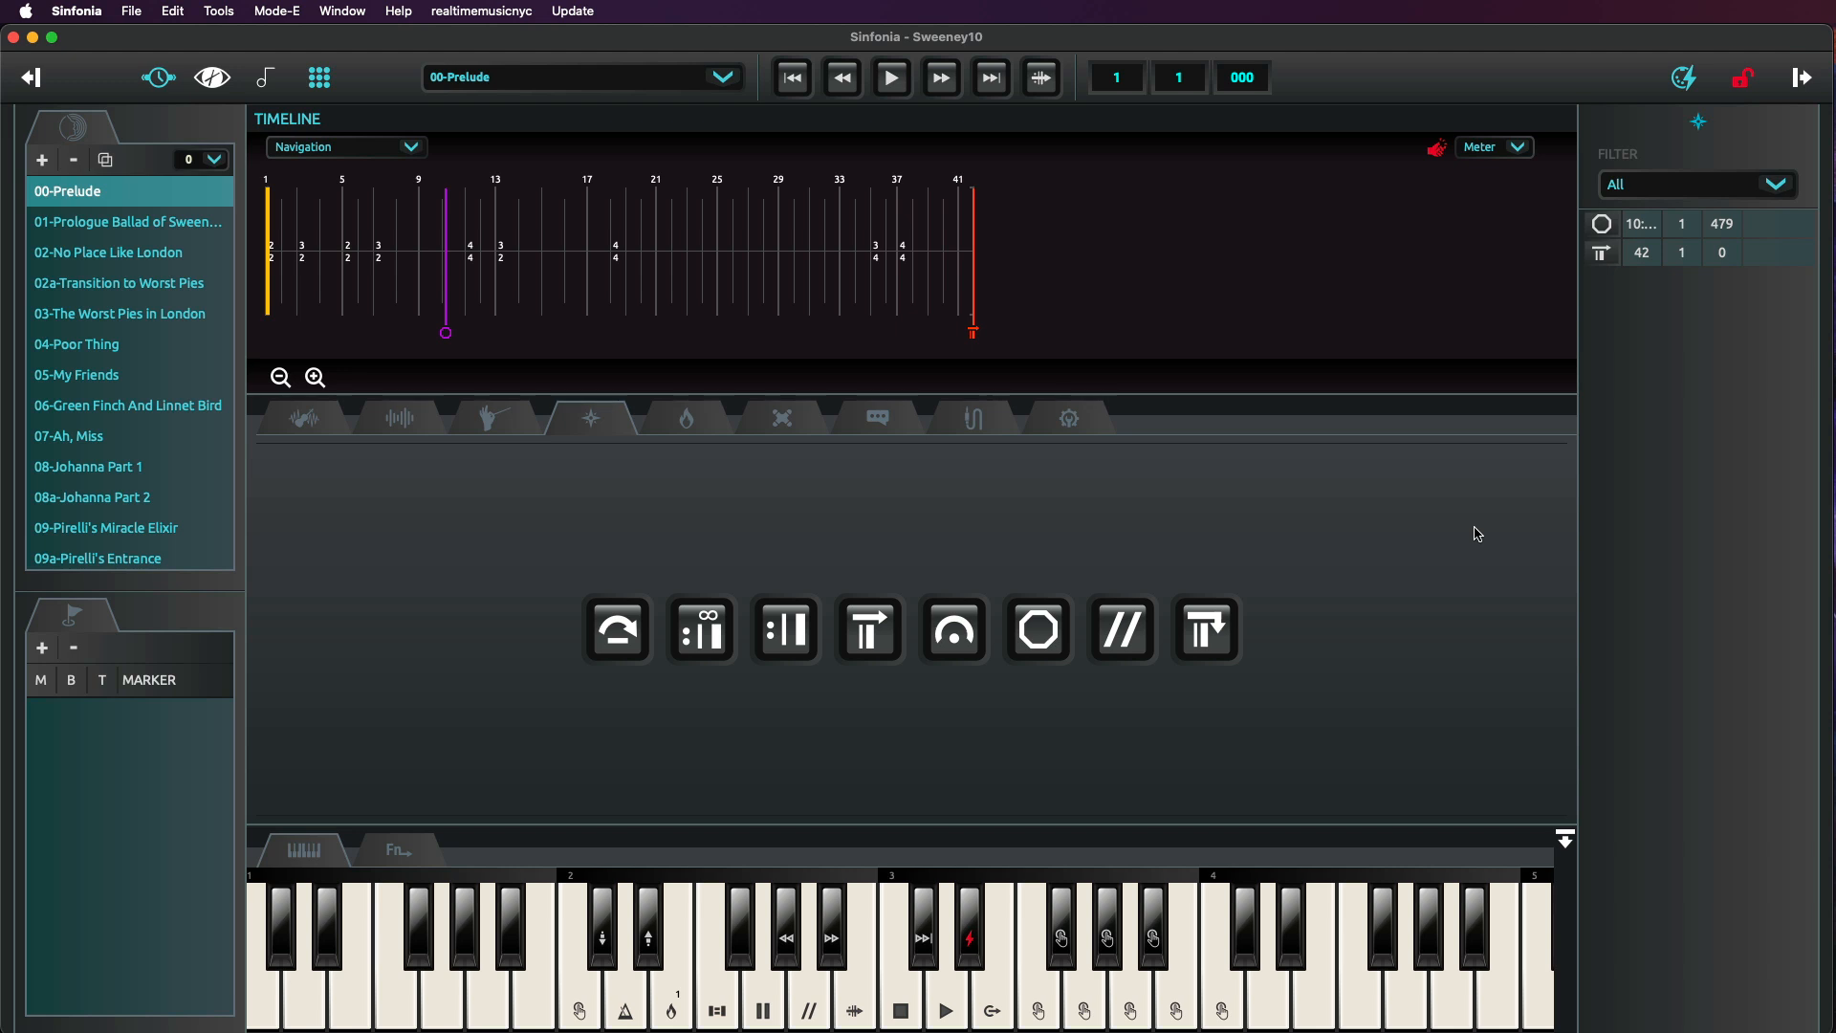
click(445, 277)
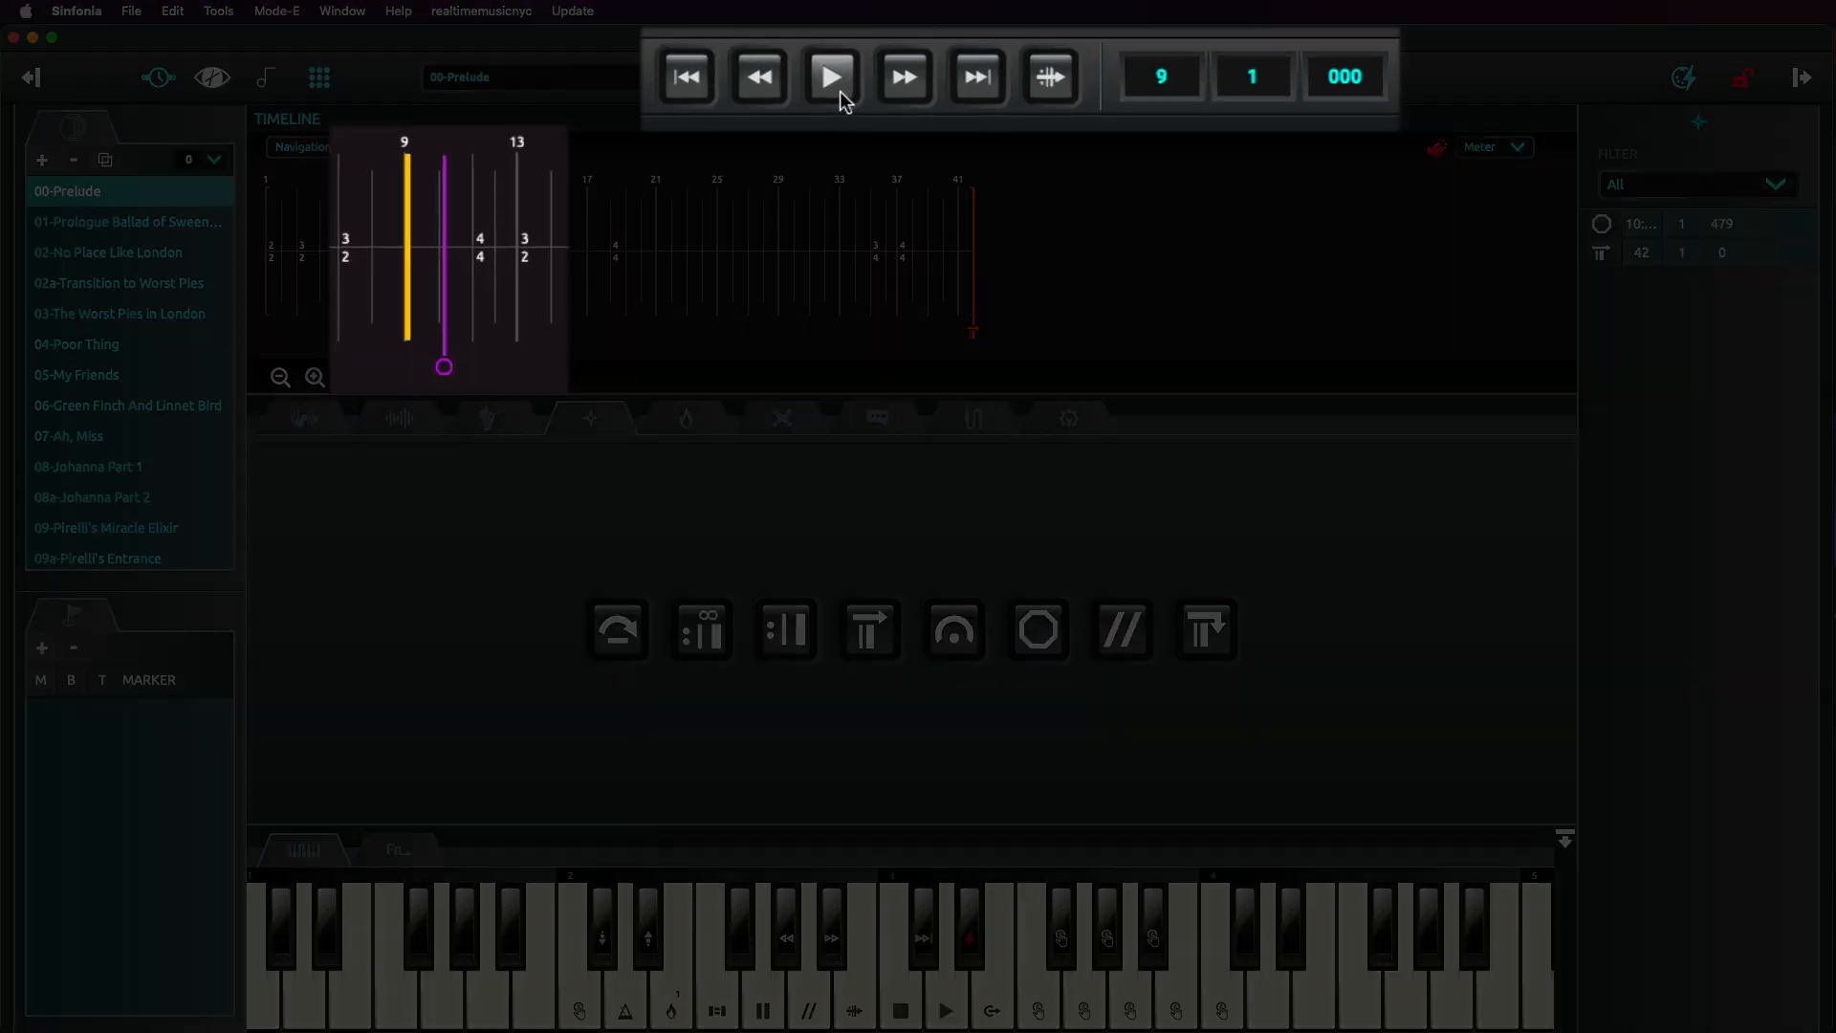
click(893, 82)
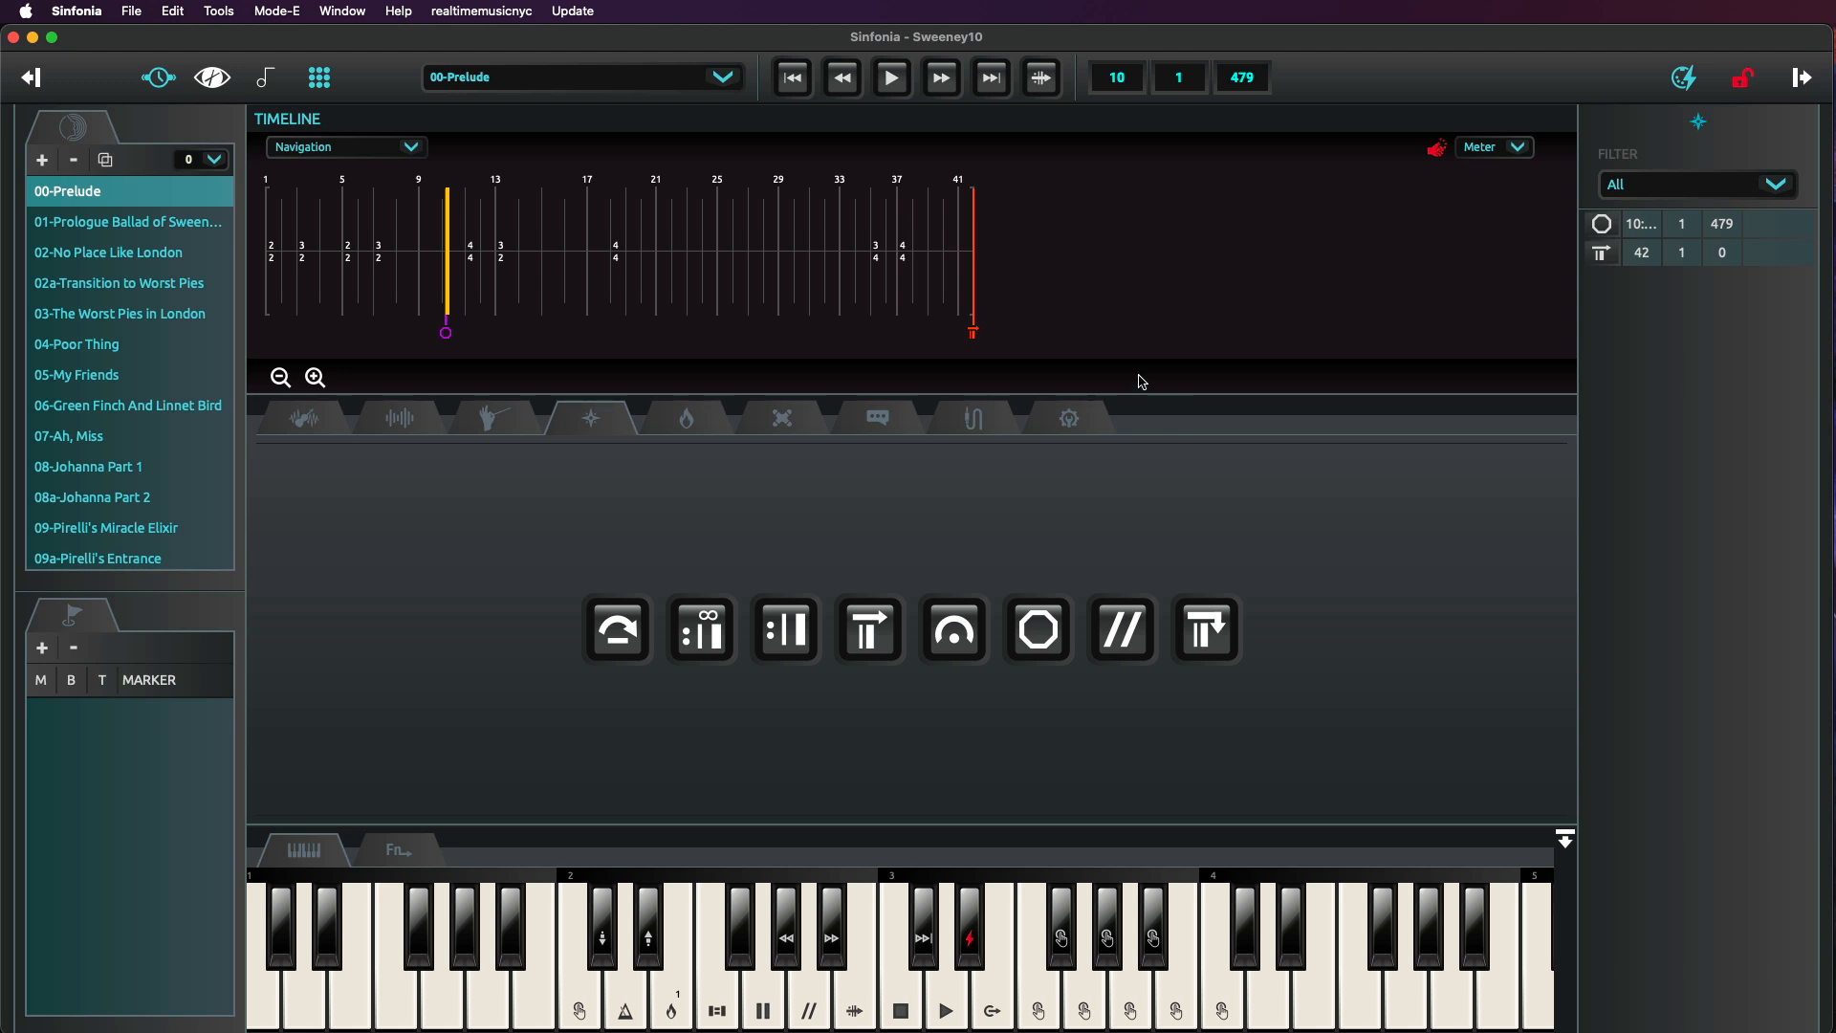
click(892, 79)
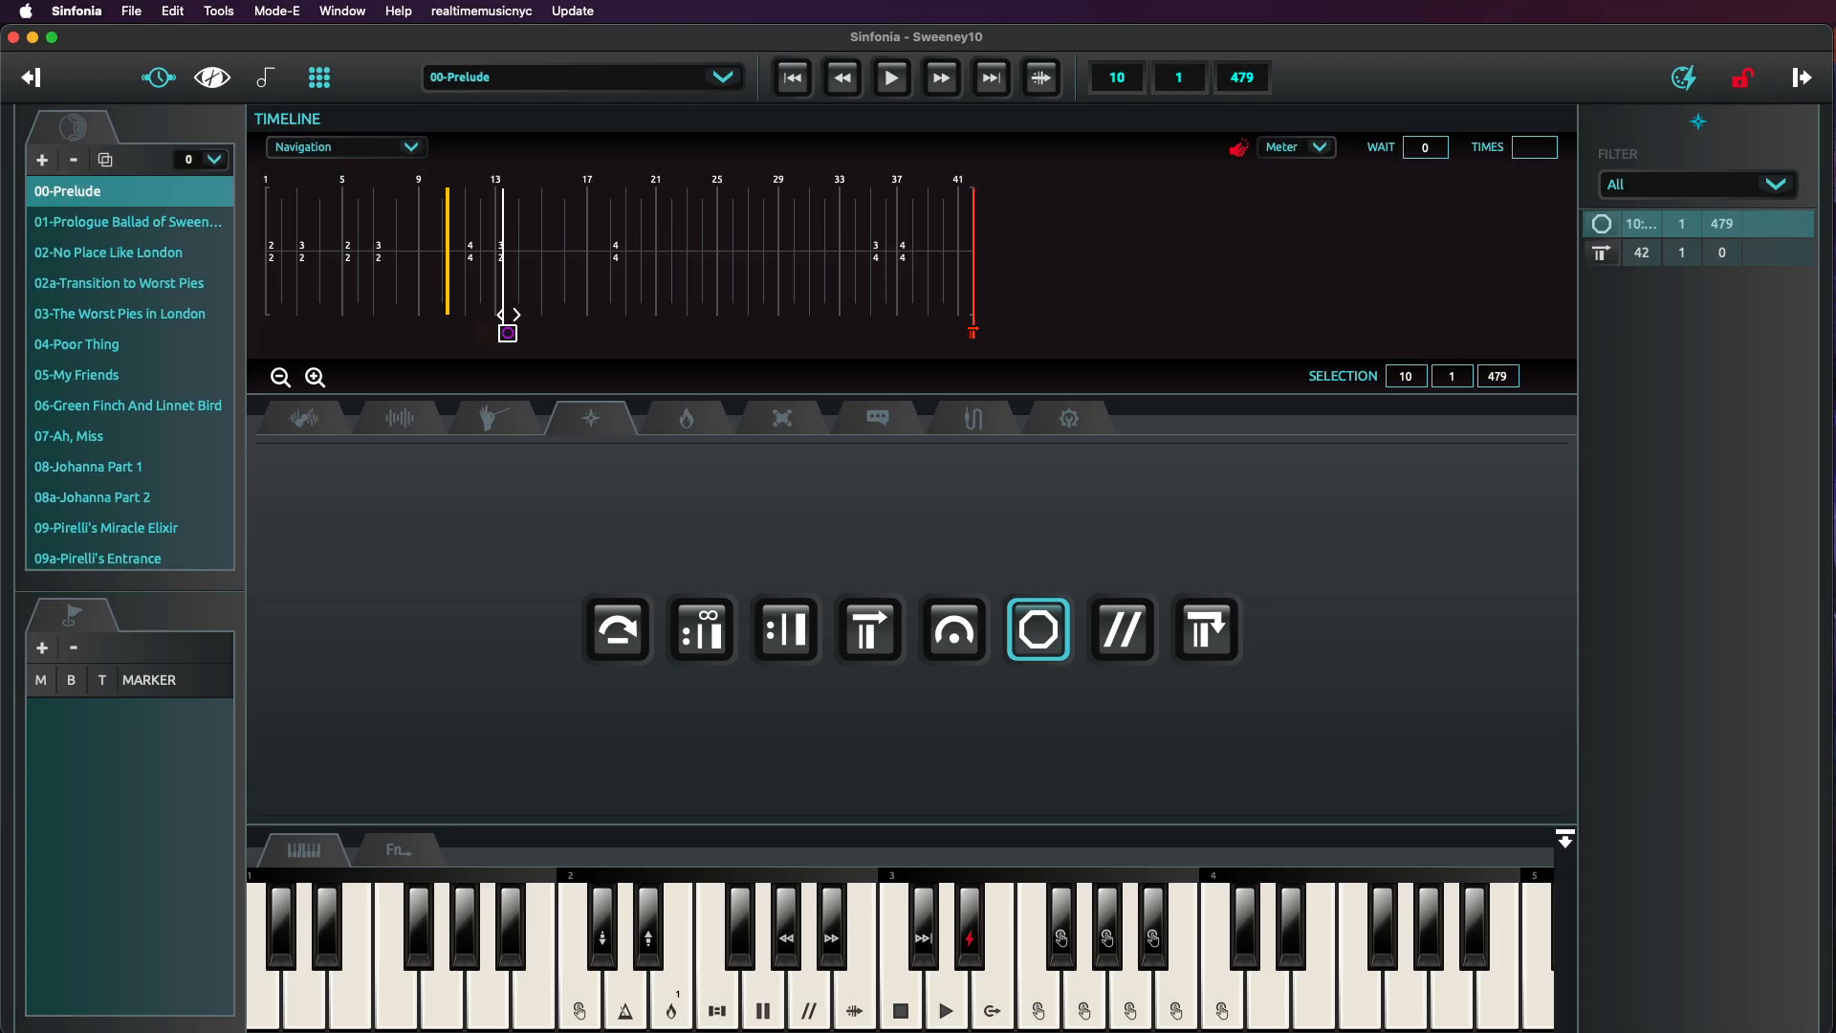
Move the stop marker to bar 10, beat 2, and play the Prelude on into the following songs.
mouse_move(507, 315)
mouse_down()
mouse_move(451, 298)
mouse_move(595, 287)
mouse_up()
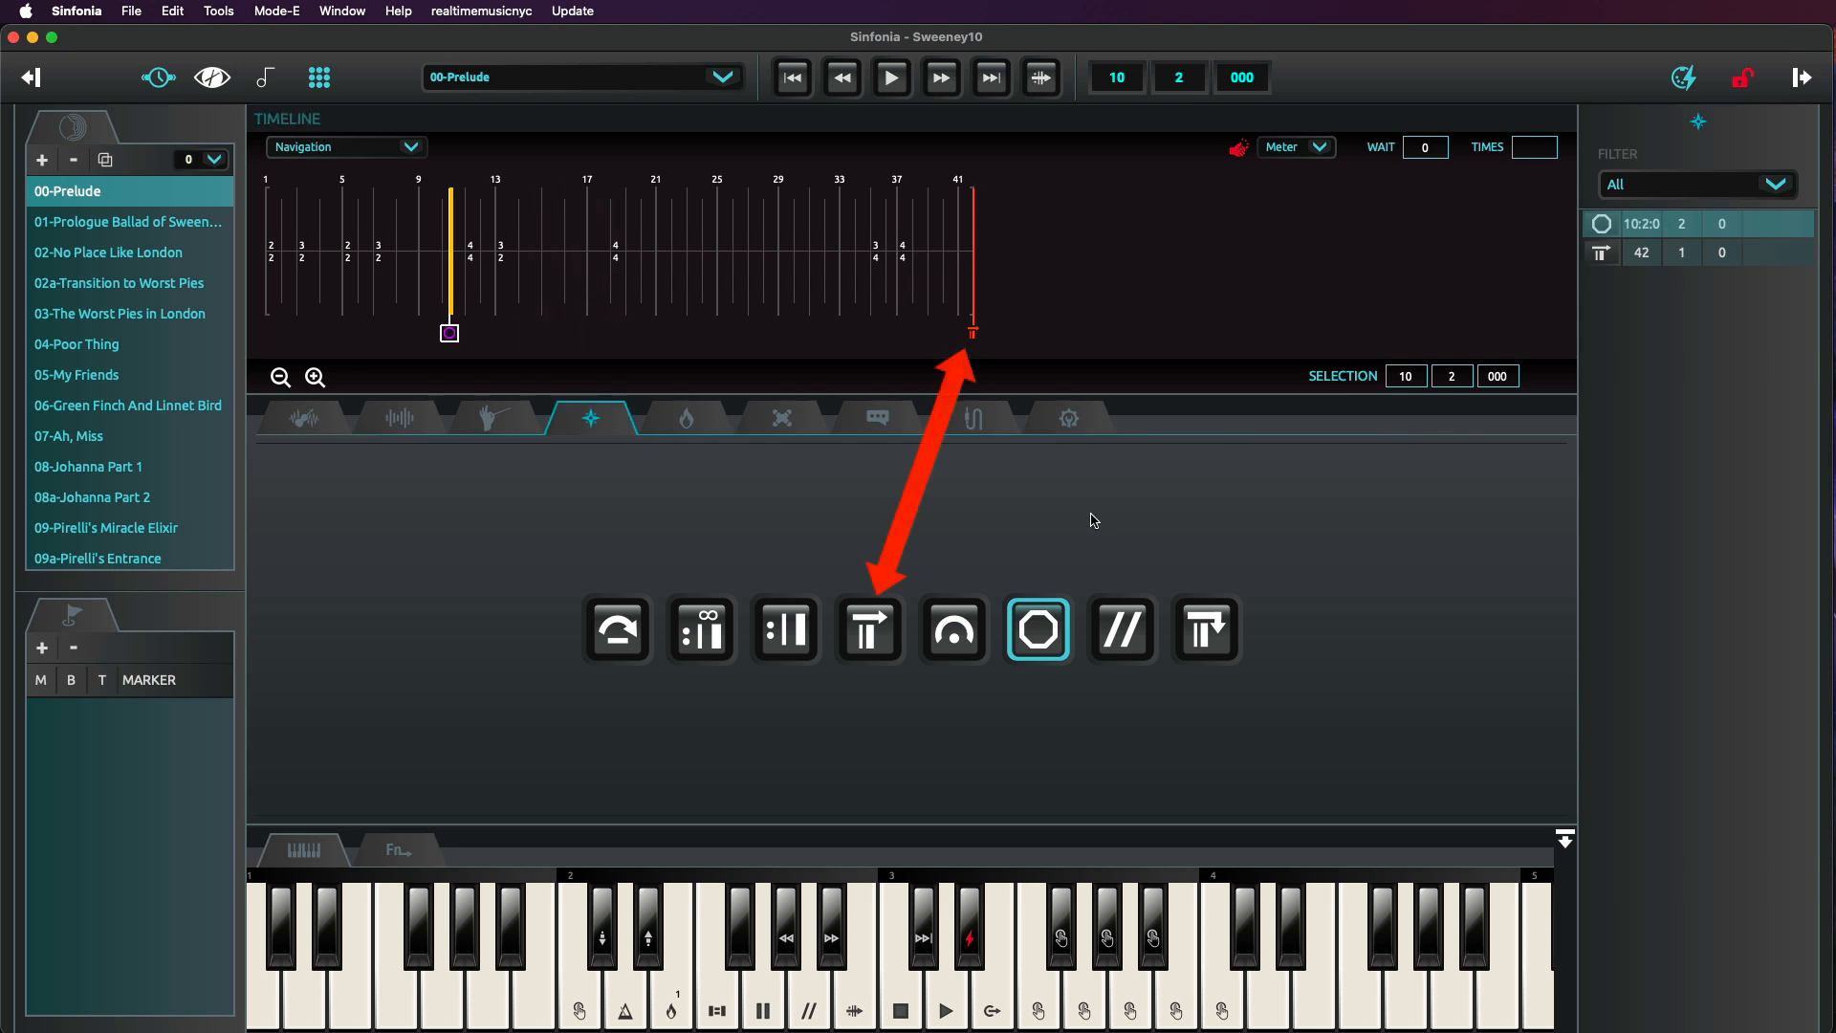
click(956, 294)
click(891, 77)
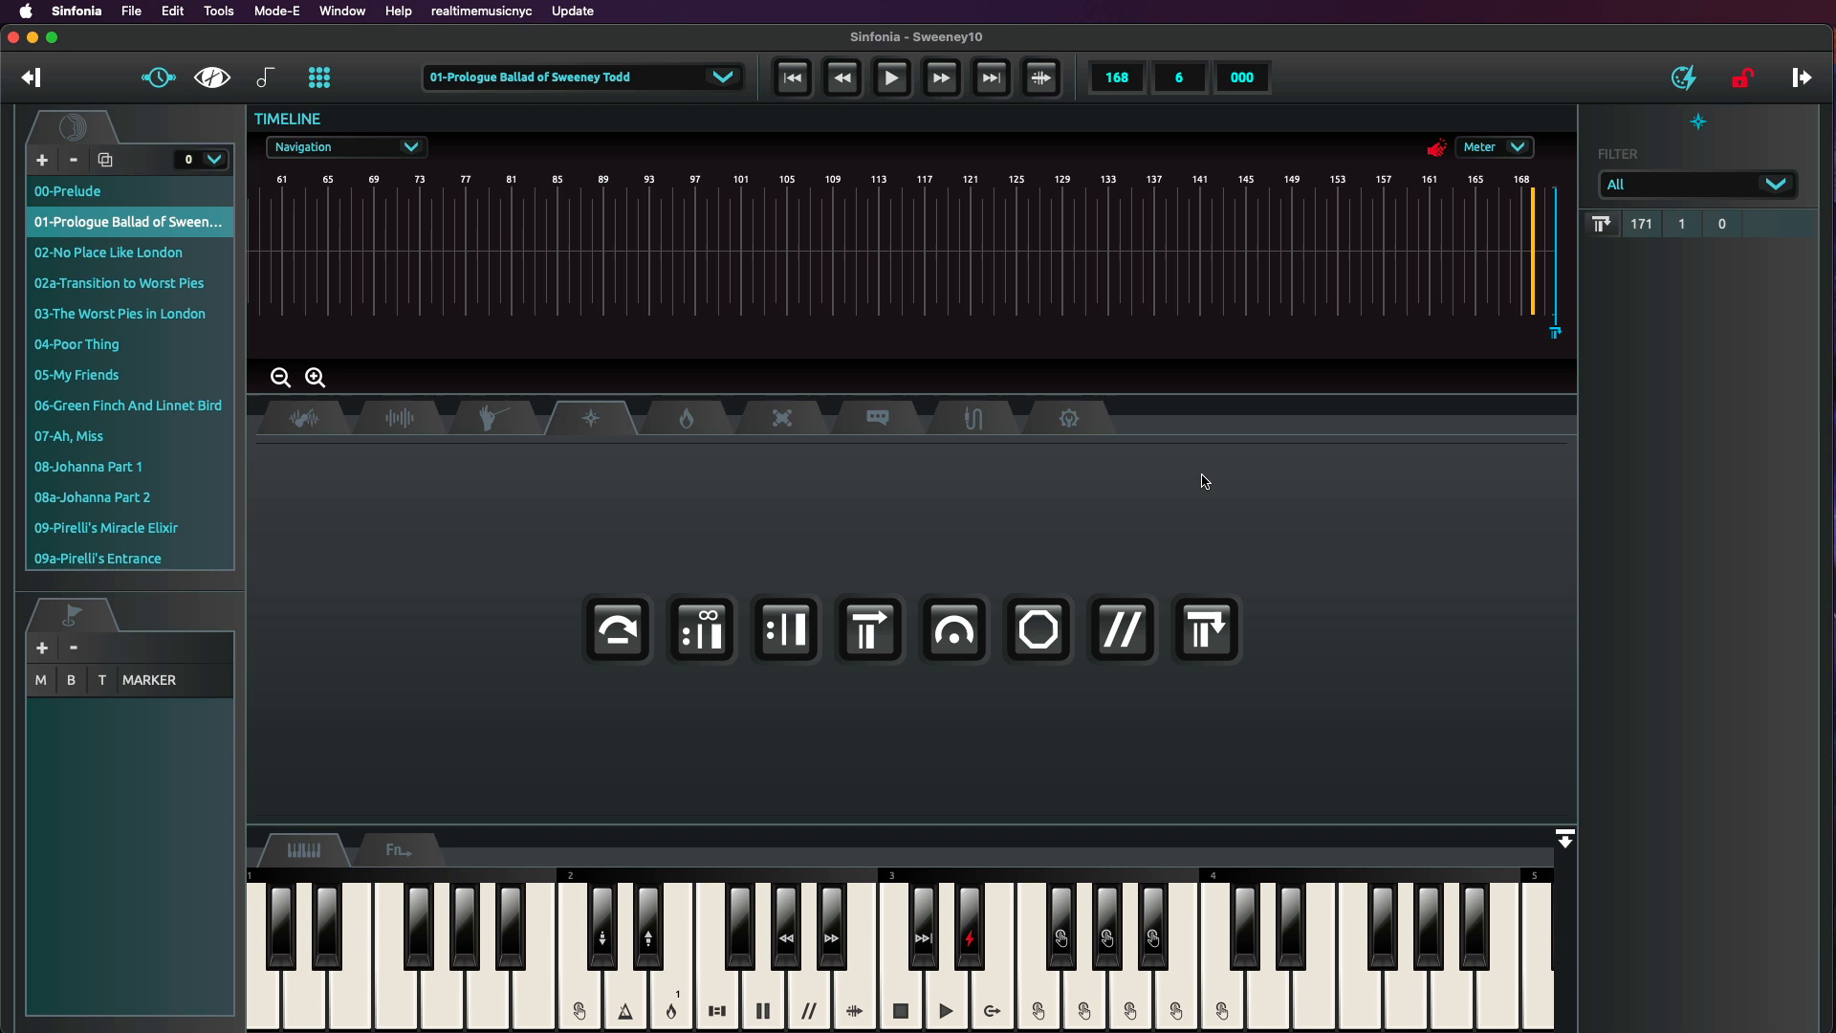
click(894, 84)
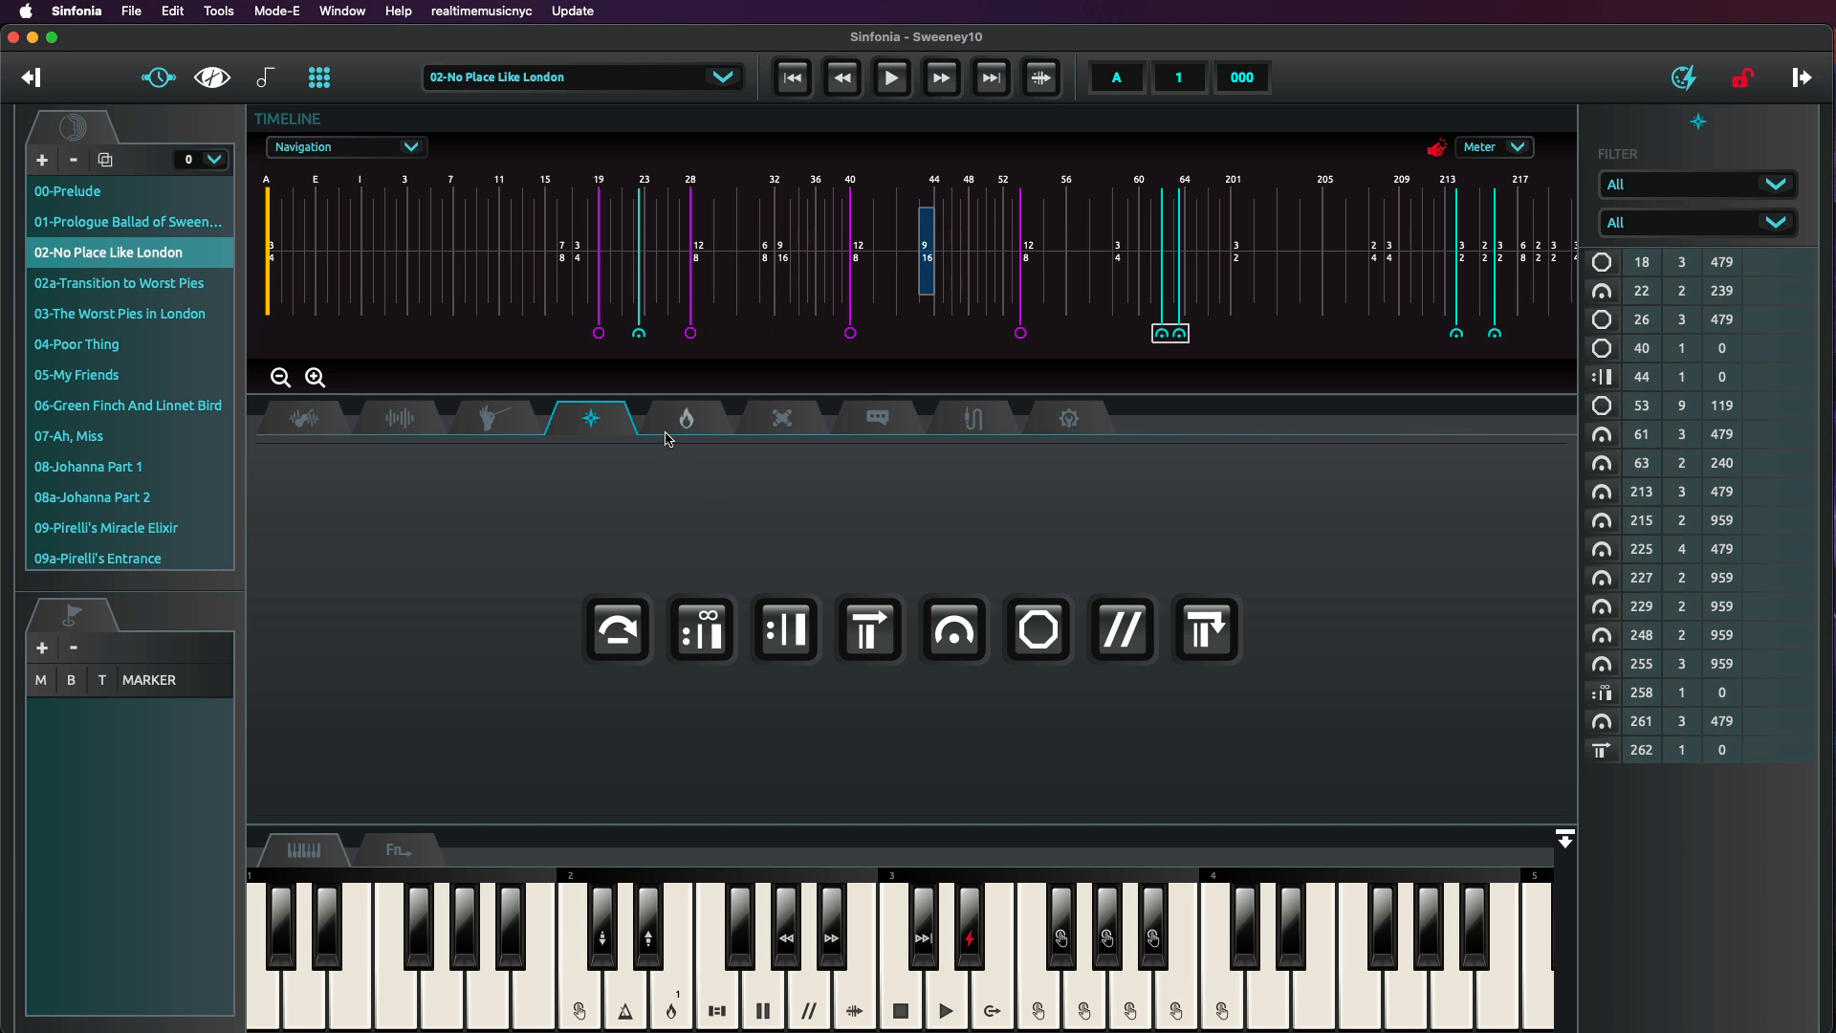
Zoom into bars 15 to 28 of No Place Like London and play back across the fermata at bar 23.
click(629, 278)
click(315, 377)
click(315, 376)
click(314, 377)
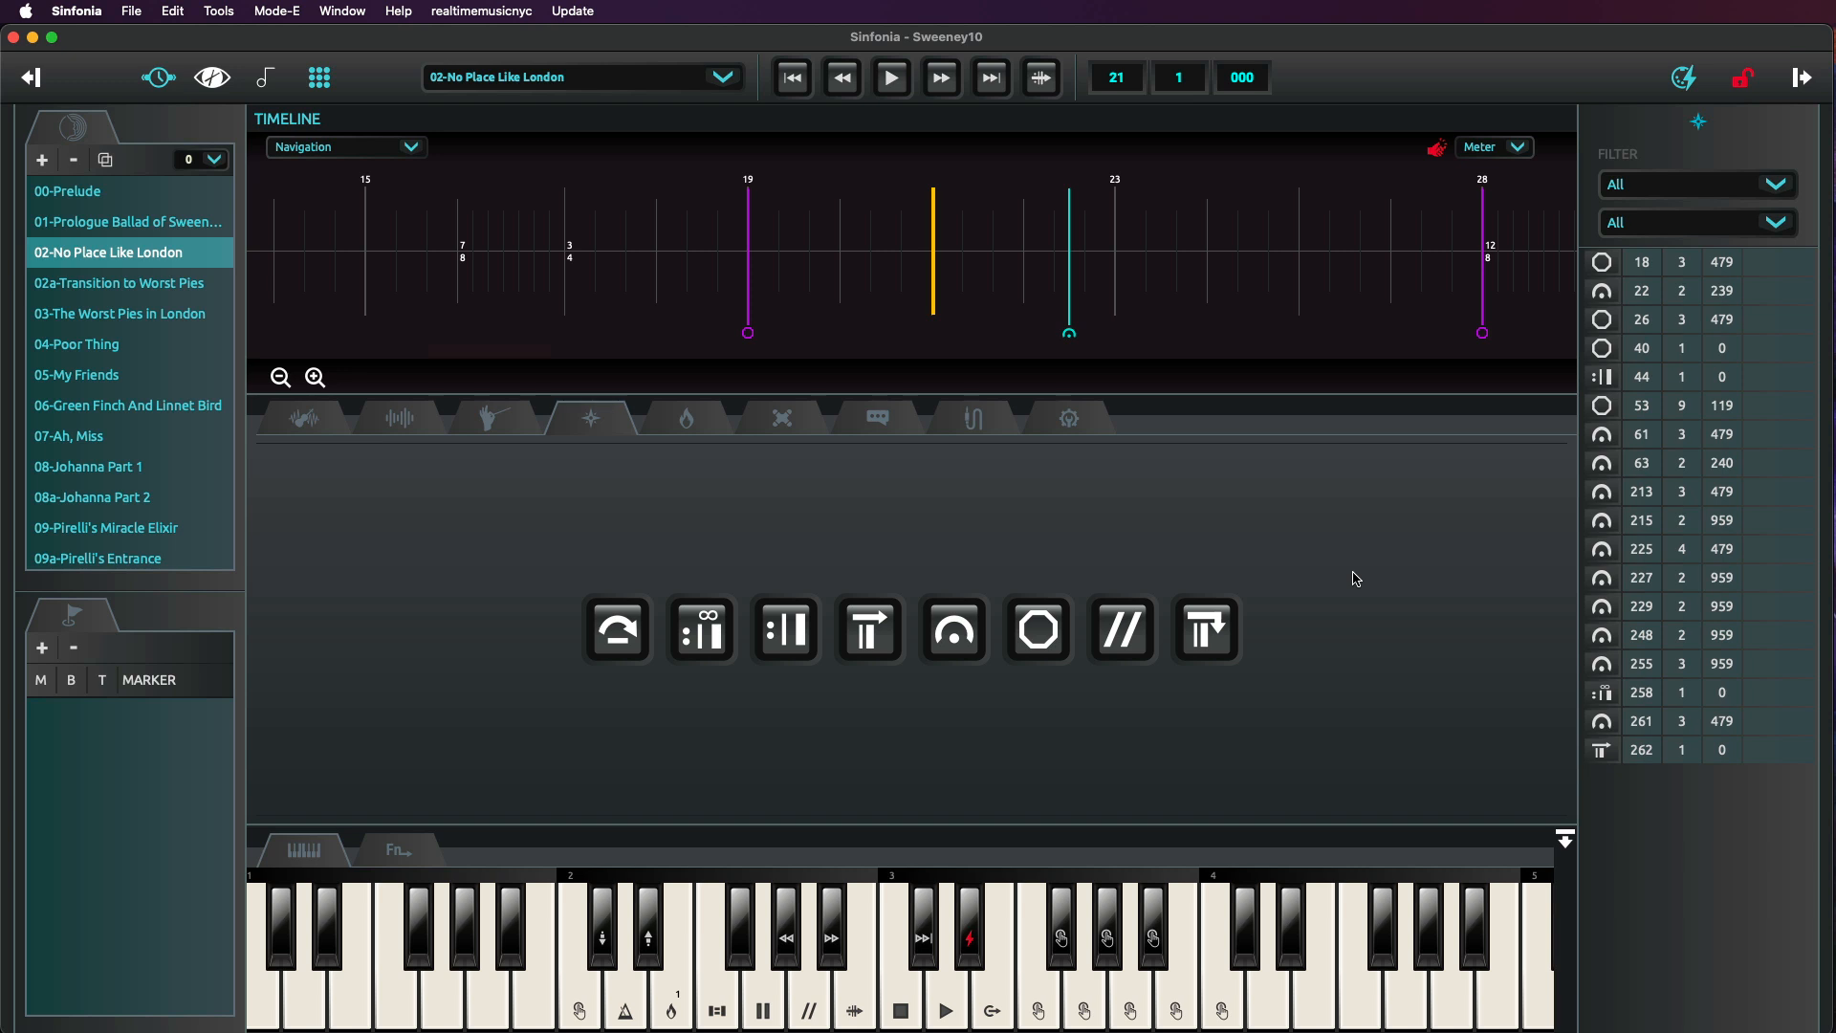
key(space)
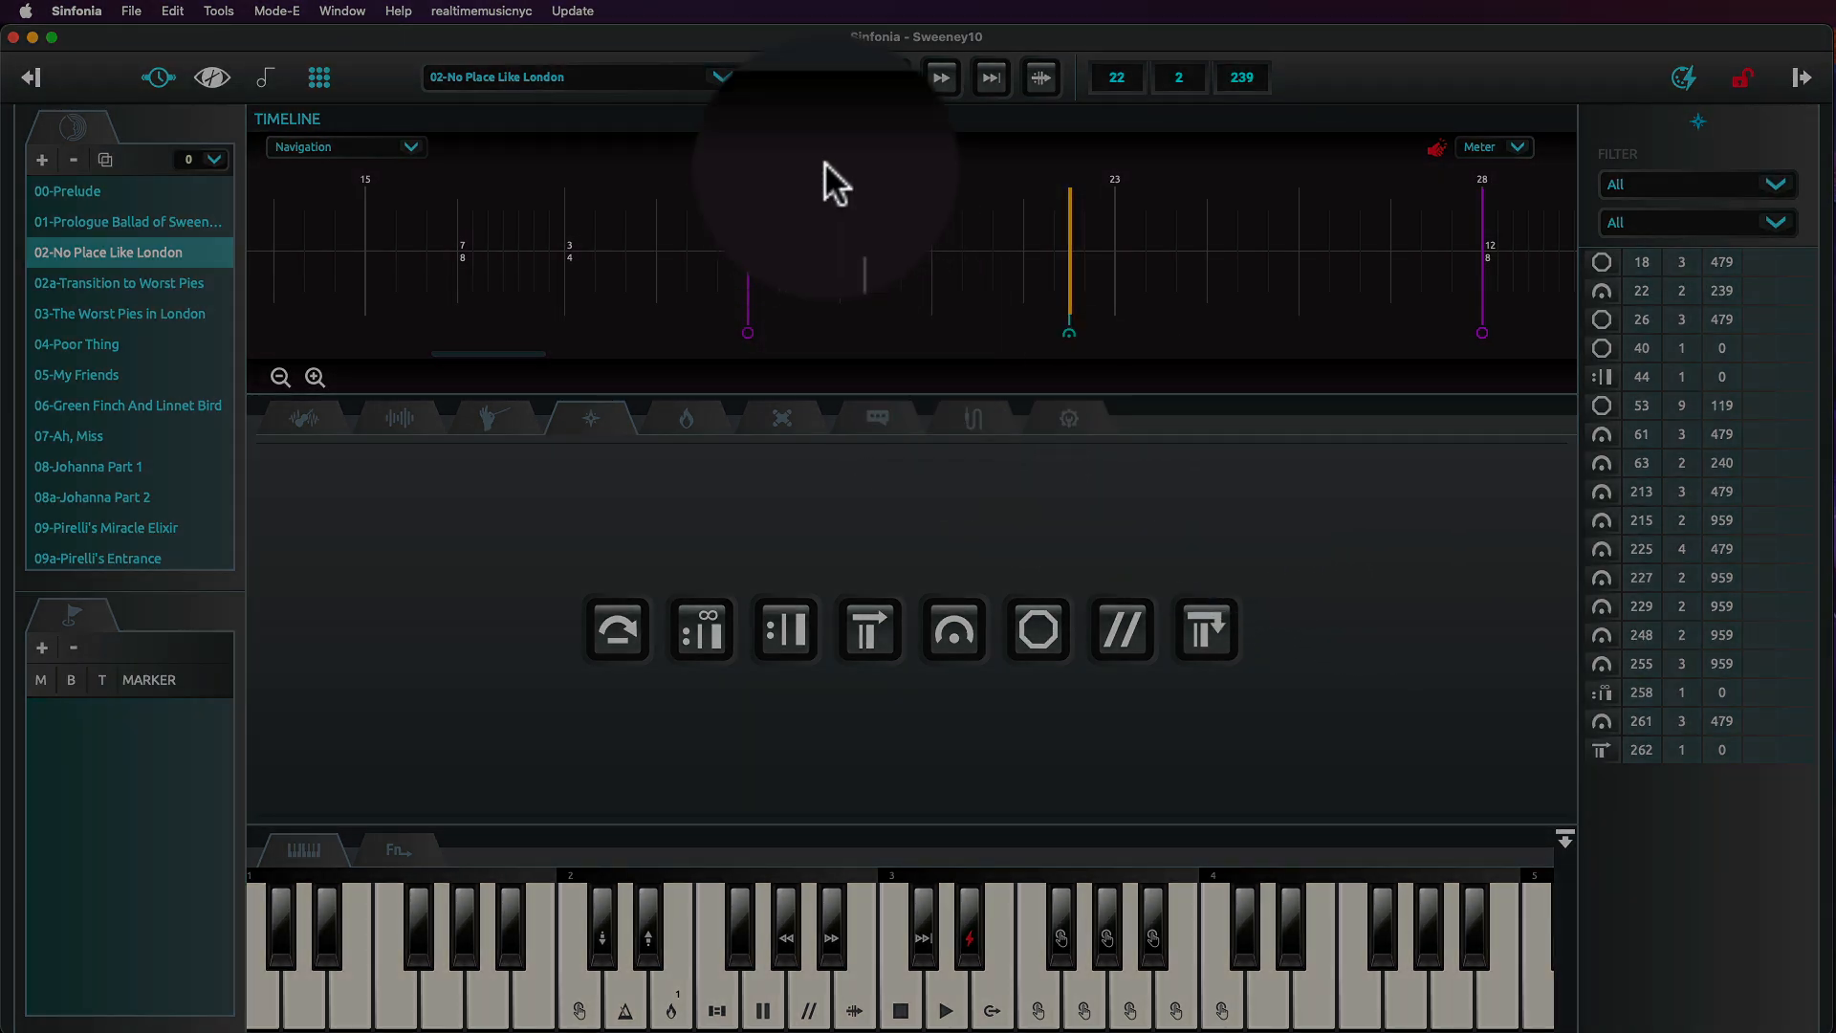
click(892, 79)
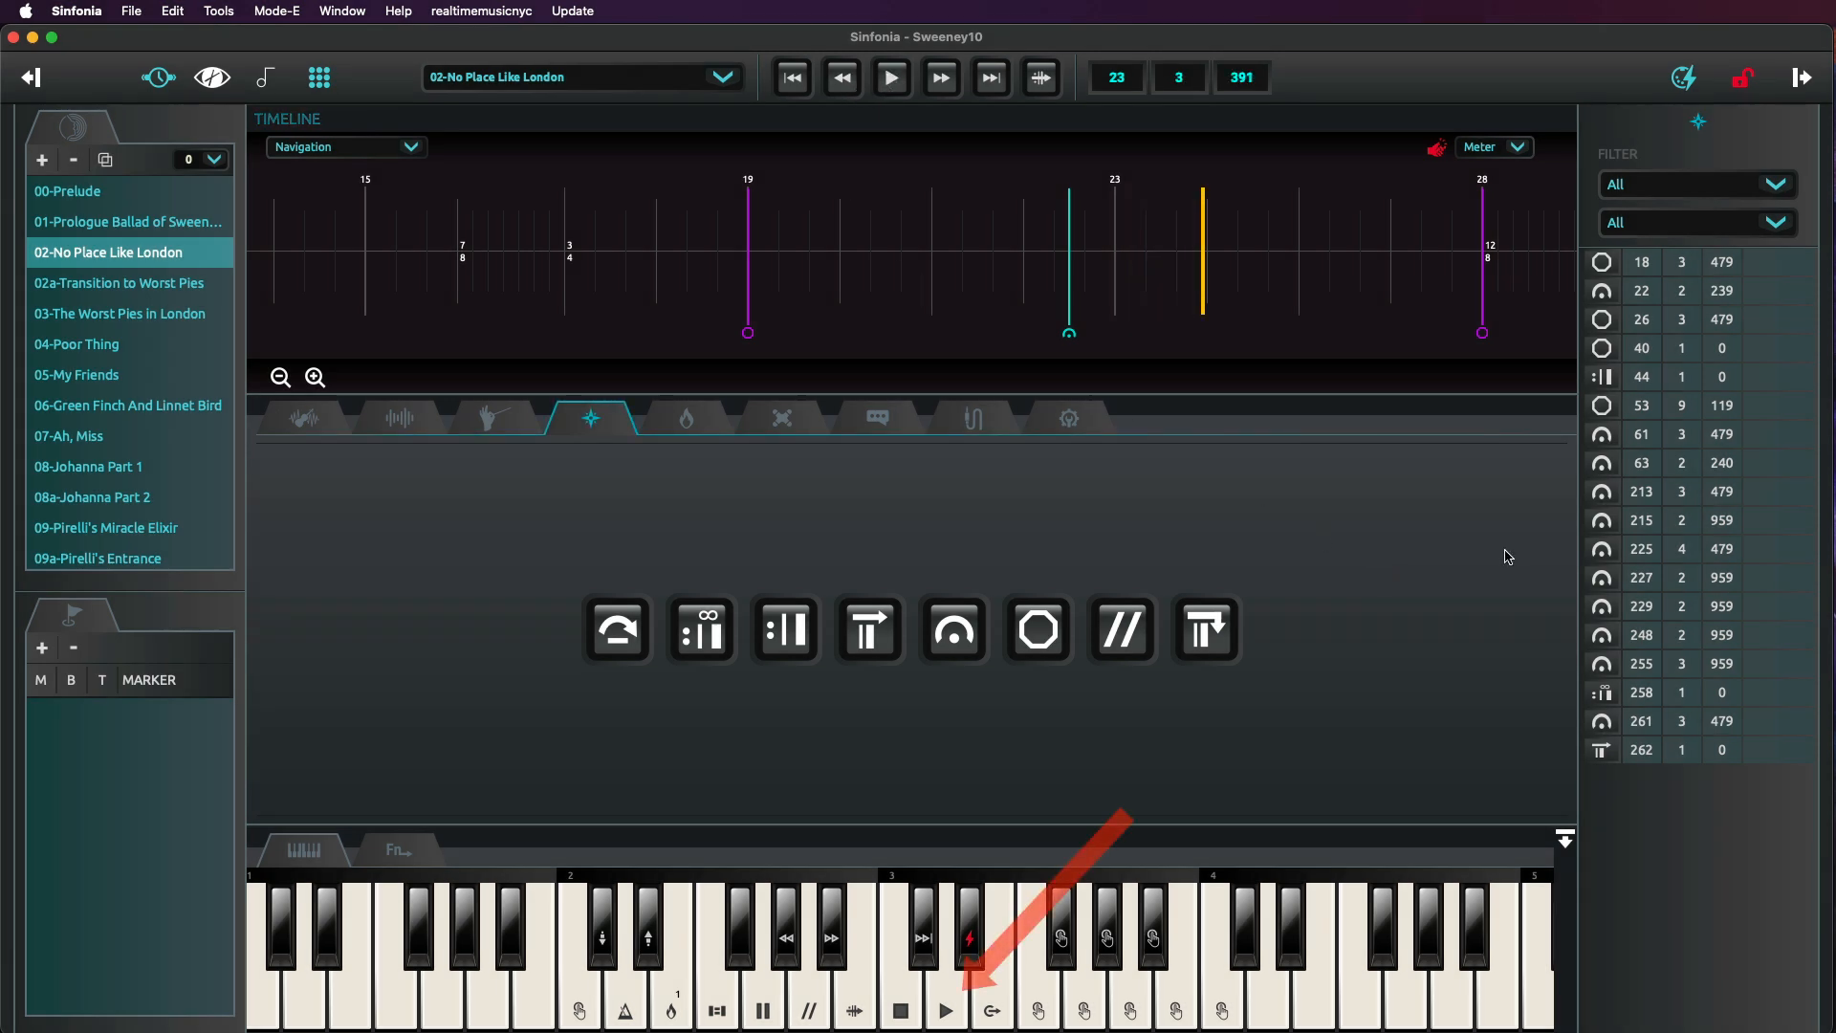
Select the repeat marker in No Place Like London, audition it, and move it to bar 43.
click(392, 851)
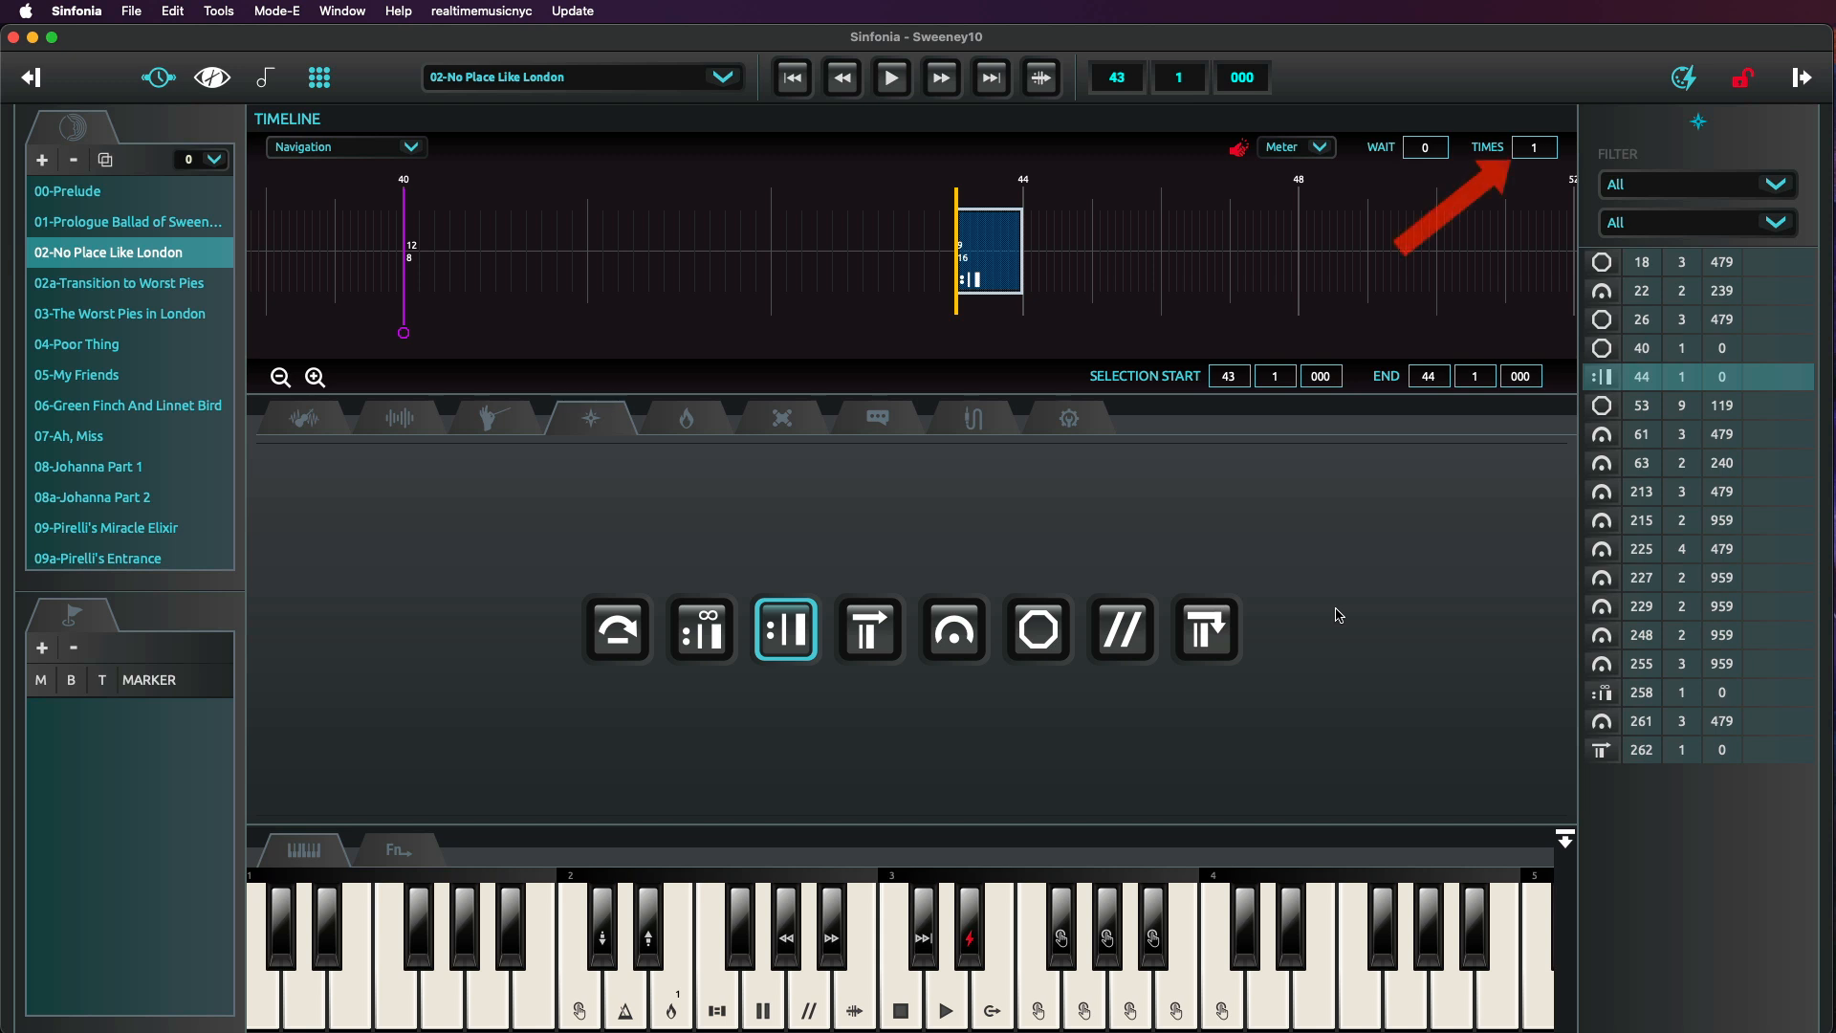
click(934, 260)
click(891, 78)
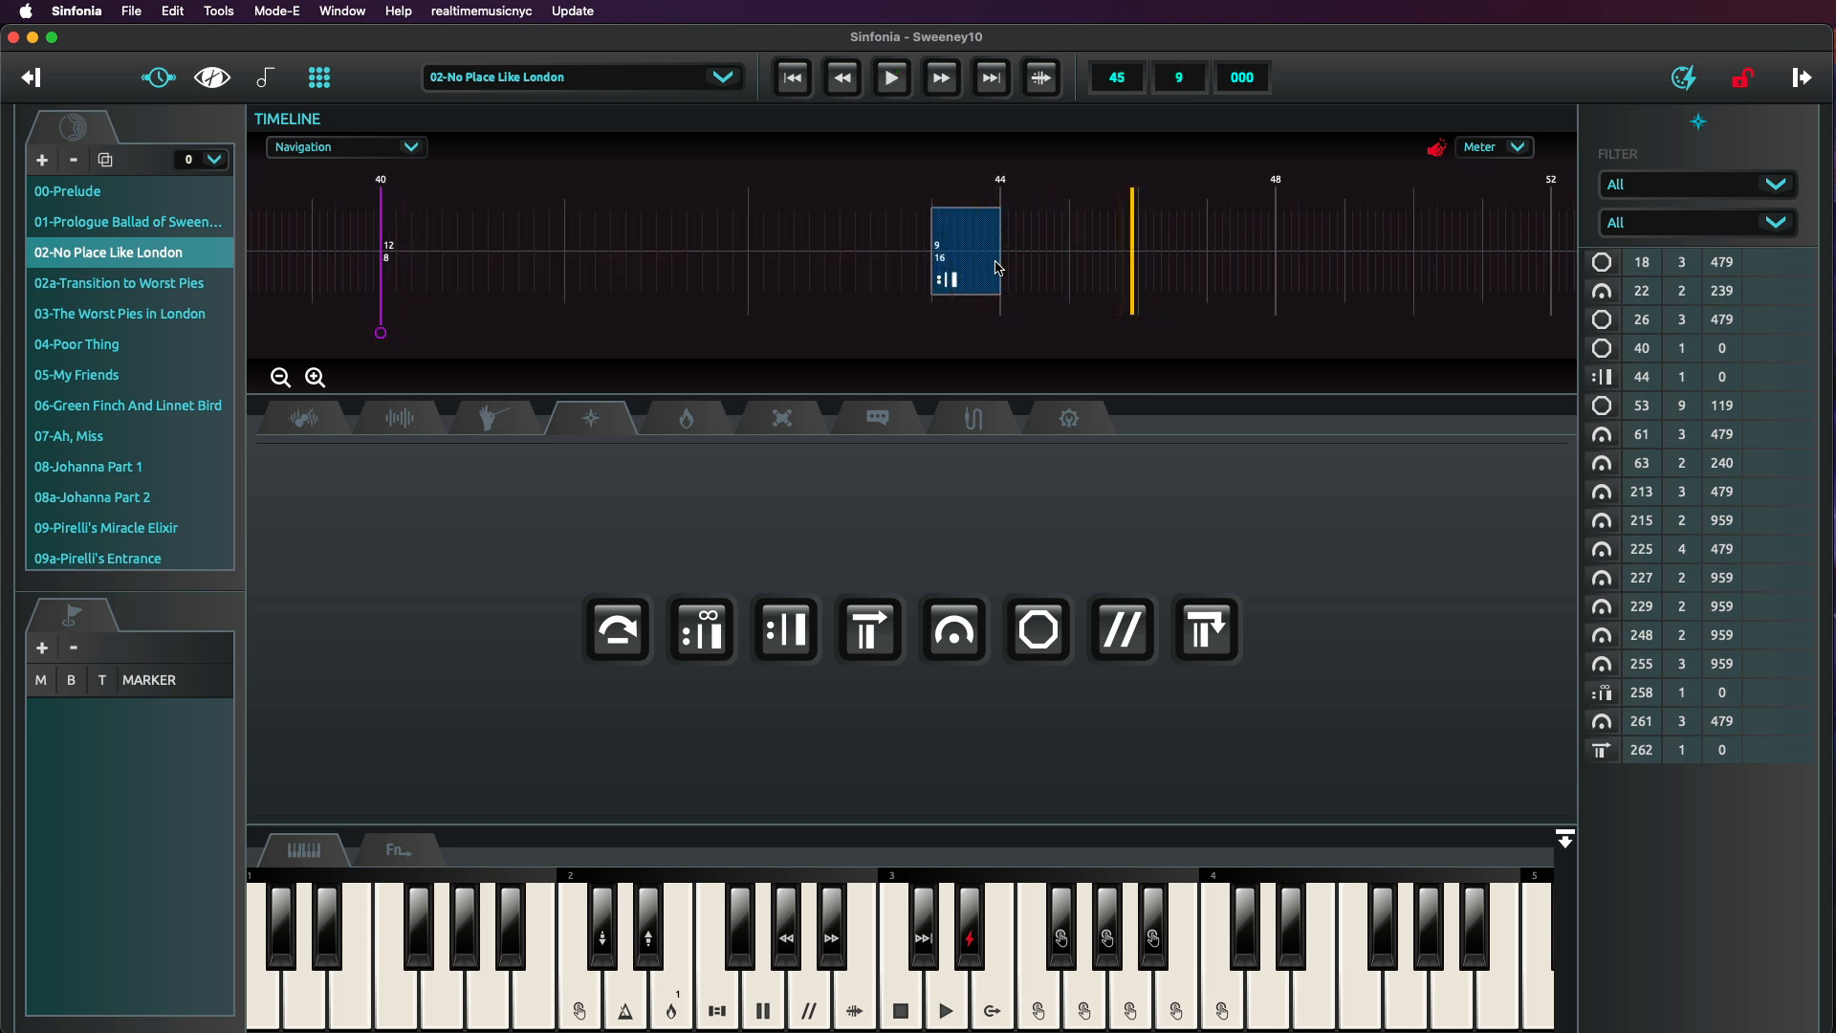
mouse_move(932, 258)
mouse_down()
mouse_move(799, 246)
mouse_move(959, 245)
mouse_move(660, 263)
mouse_move(905, 258)
mouse_up()
Select the vamp region spanning bars 256 to 258 and play it back.
drag(1446, 344, 1517, 345)
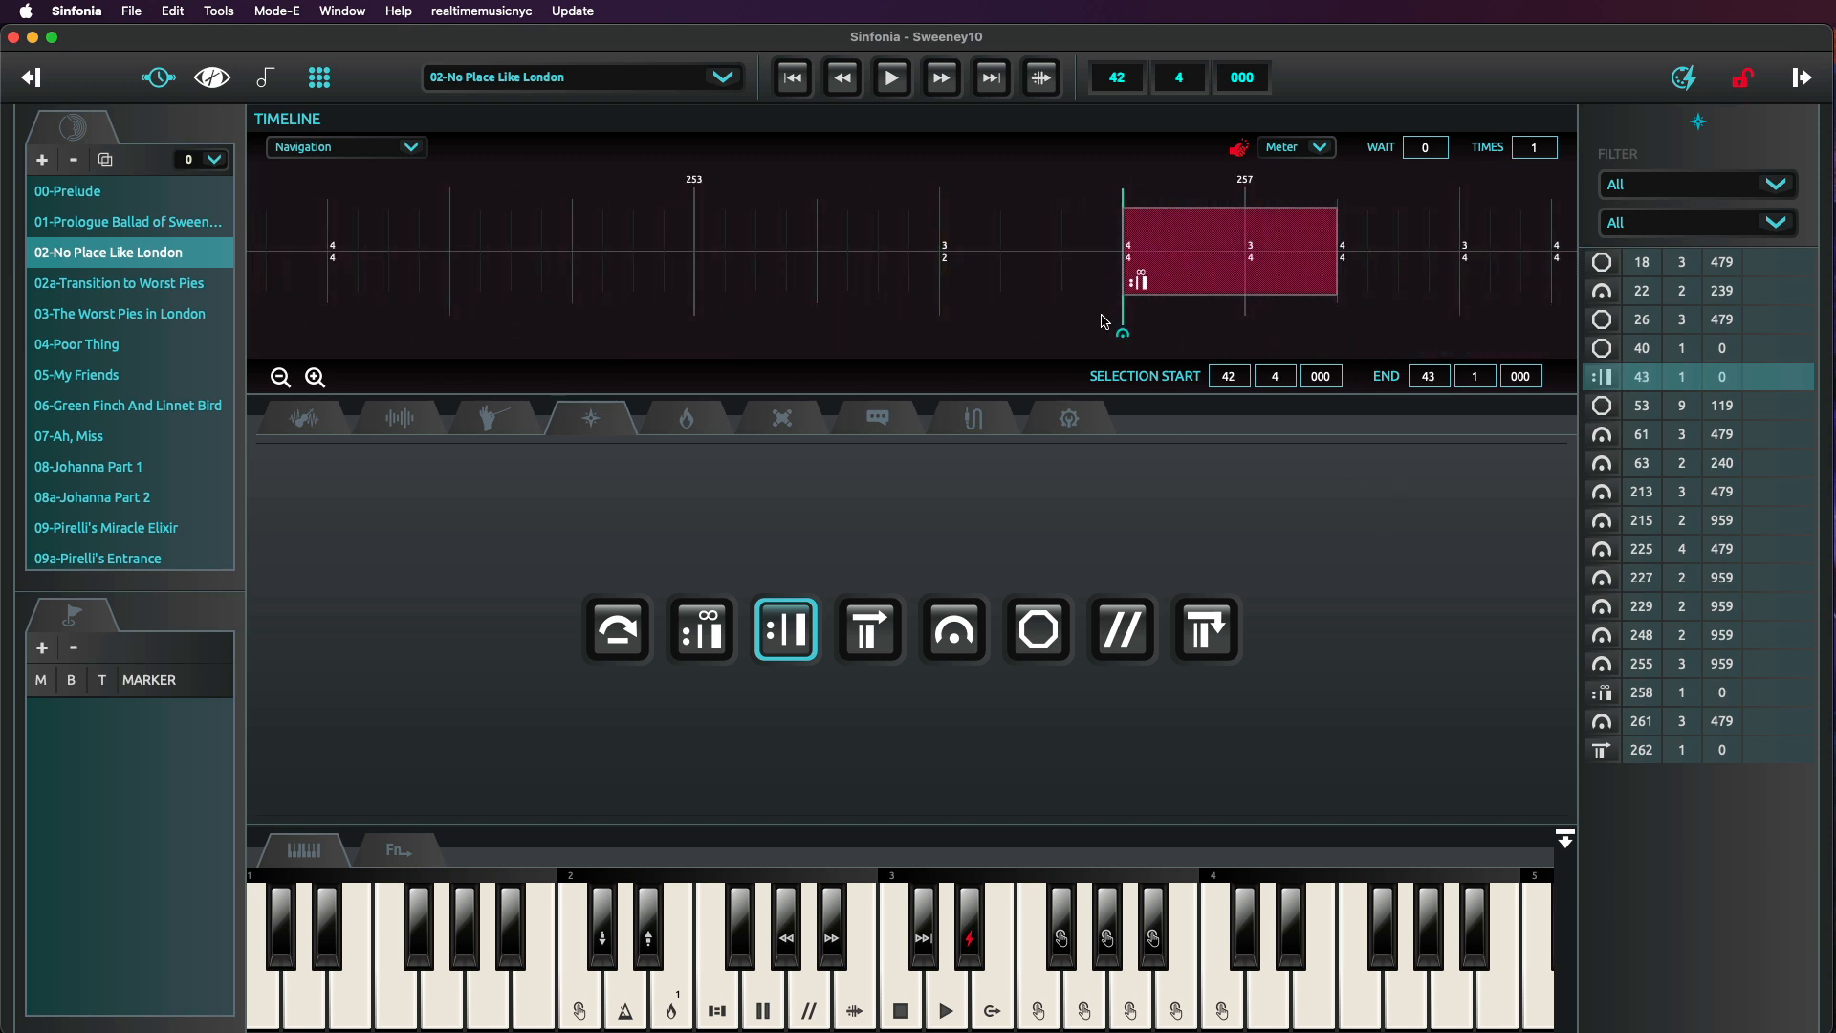
click(1226, 272)
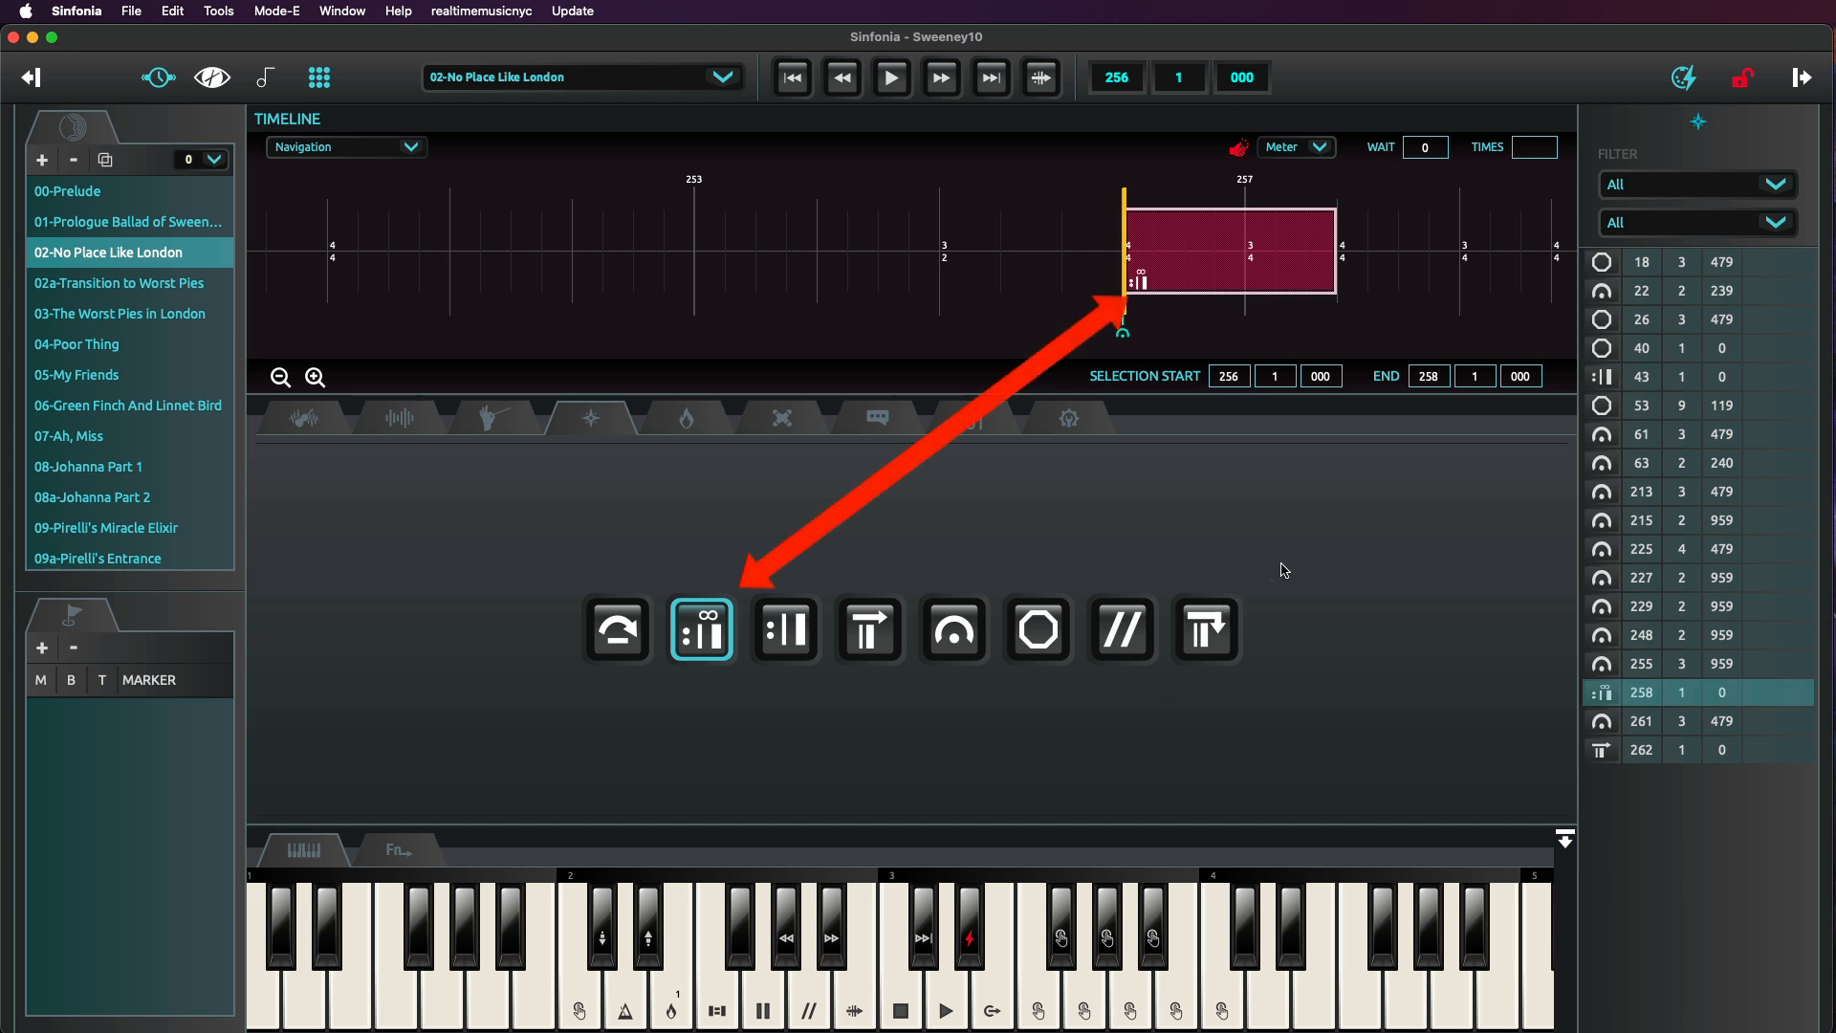
key(space)
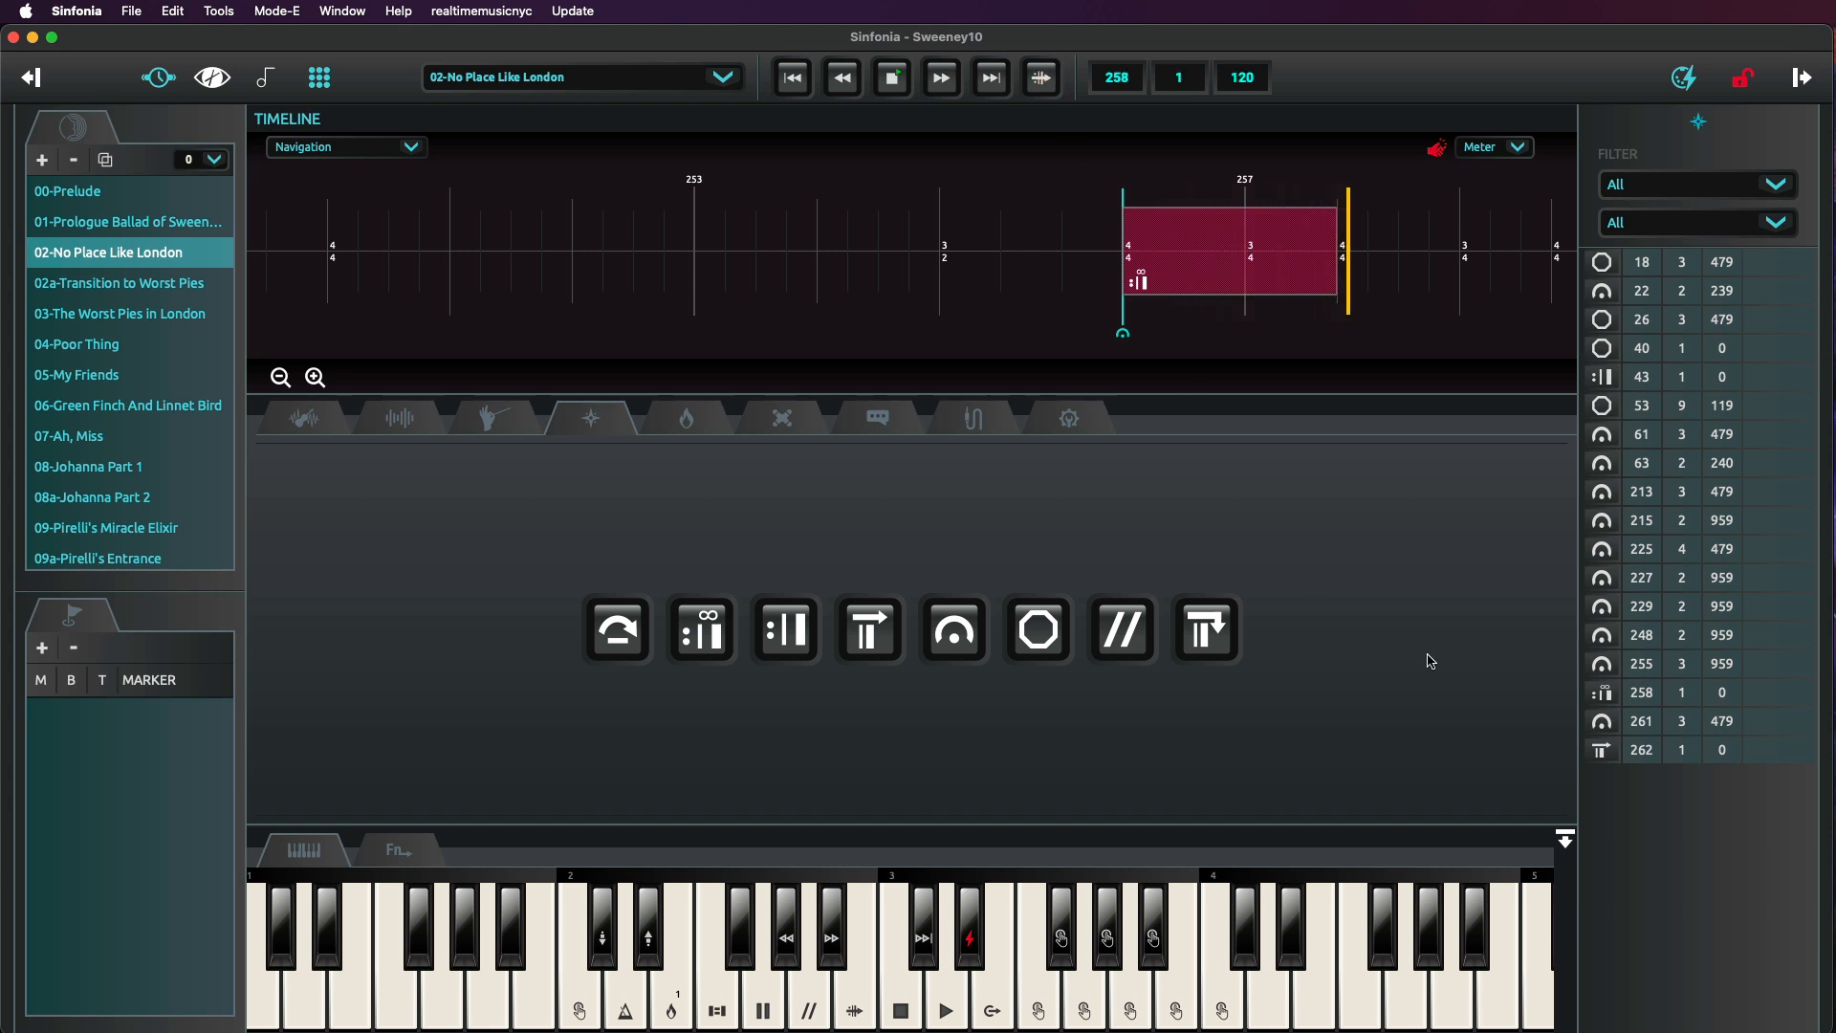
click(896, 80)
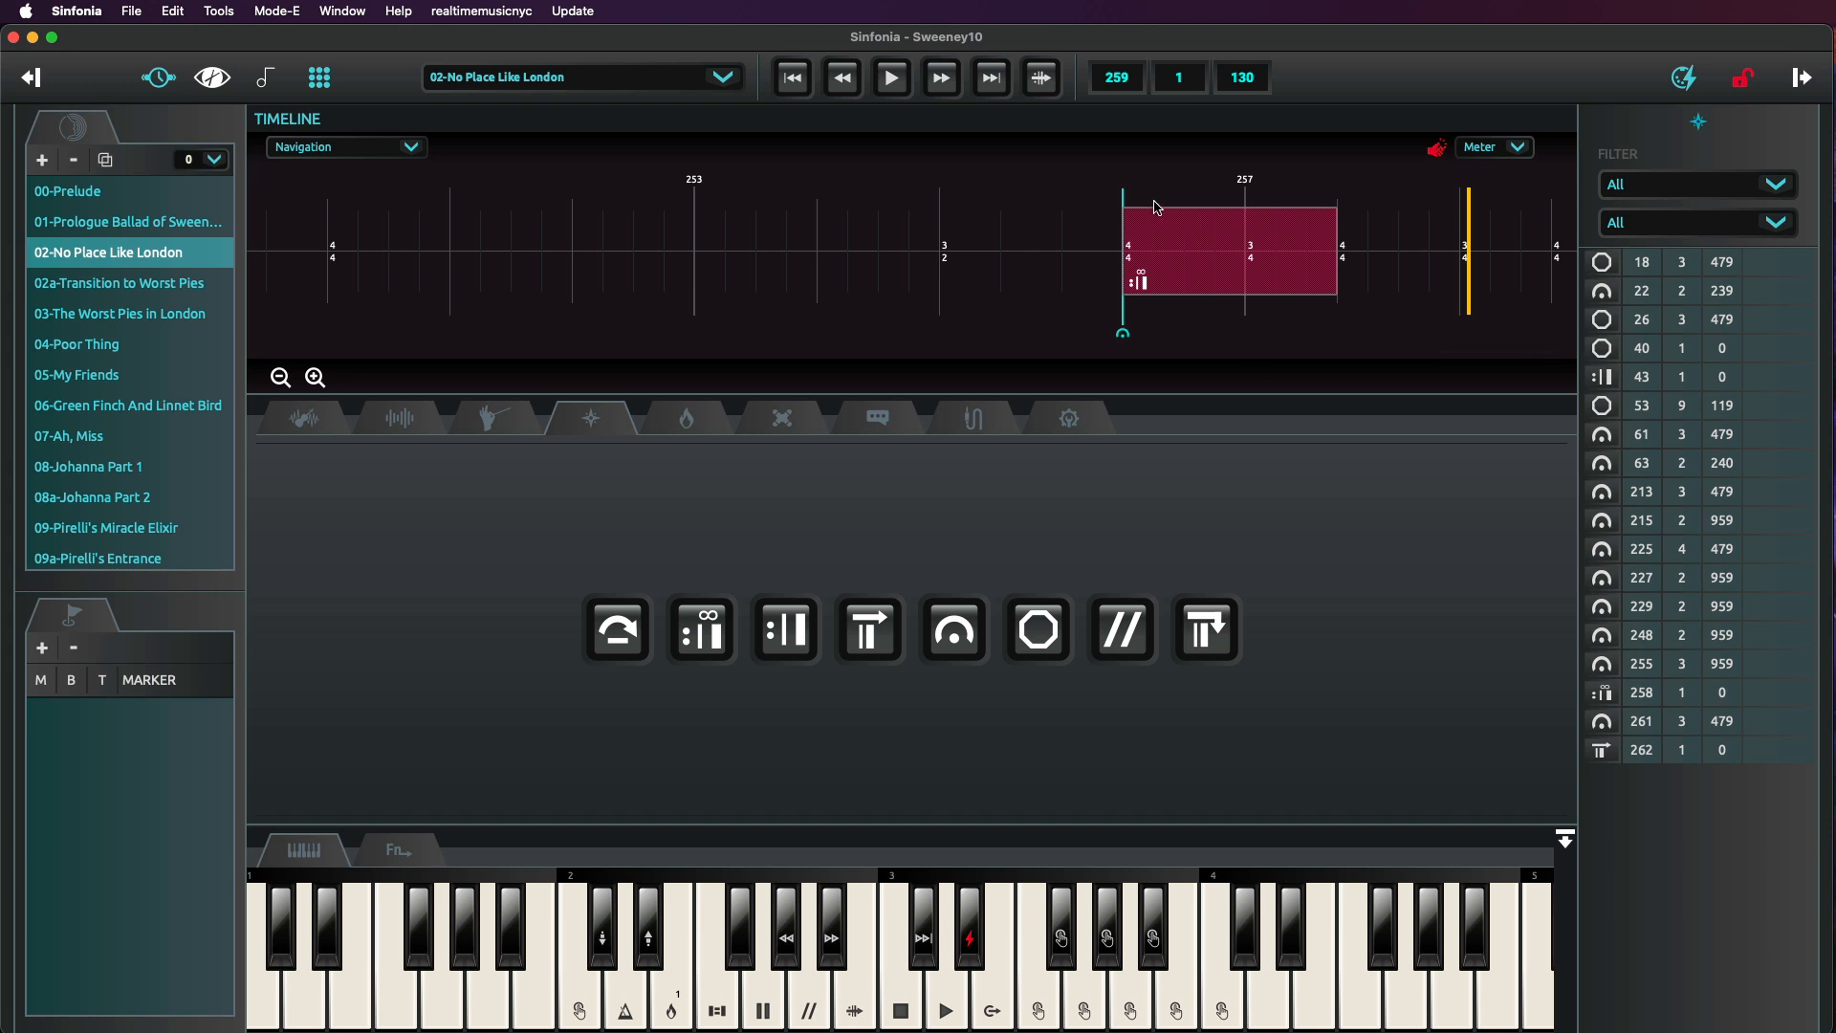
Switch to Performance mode, play the vamp from bar 256, and jump out of it to bar 258.
click(278, 10)
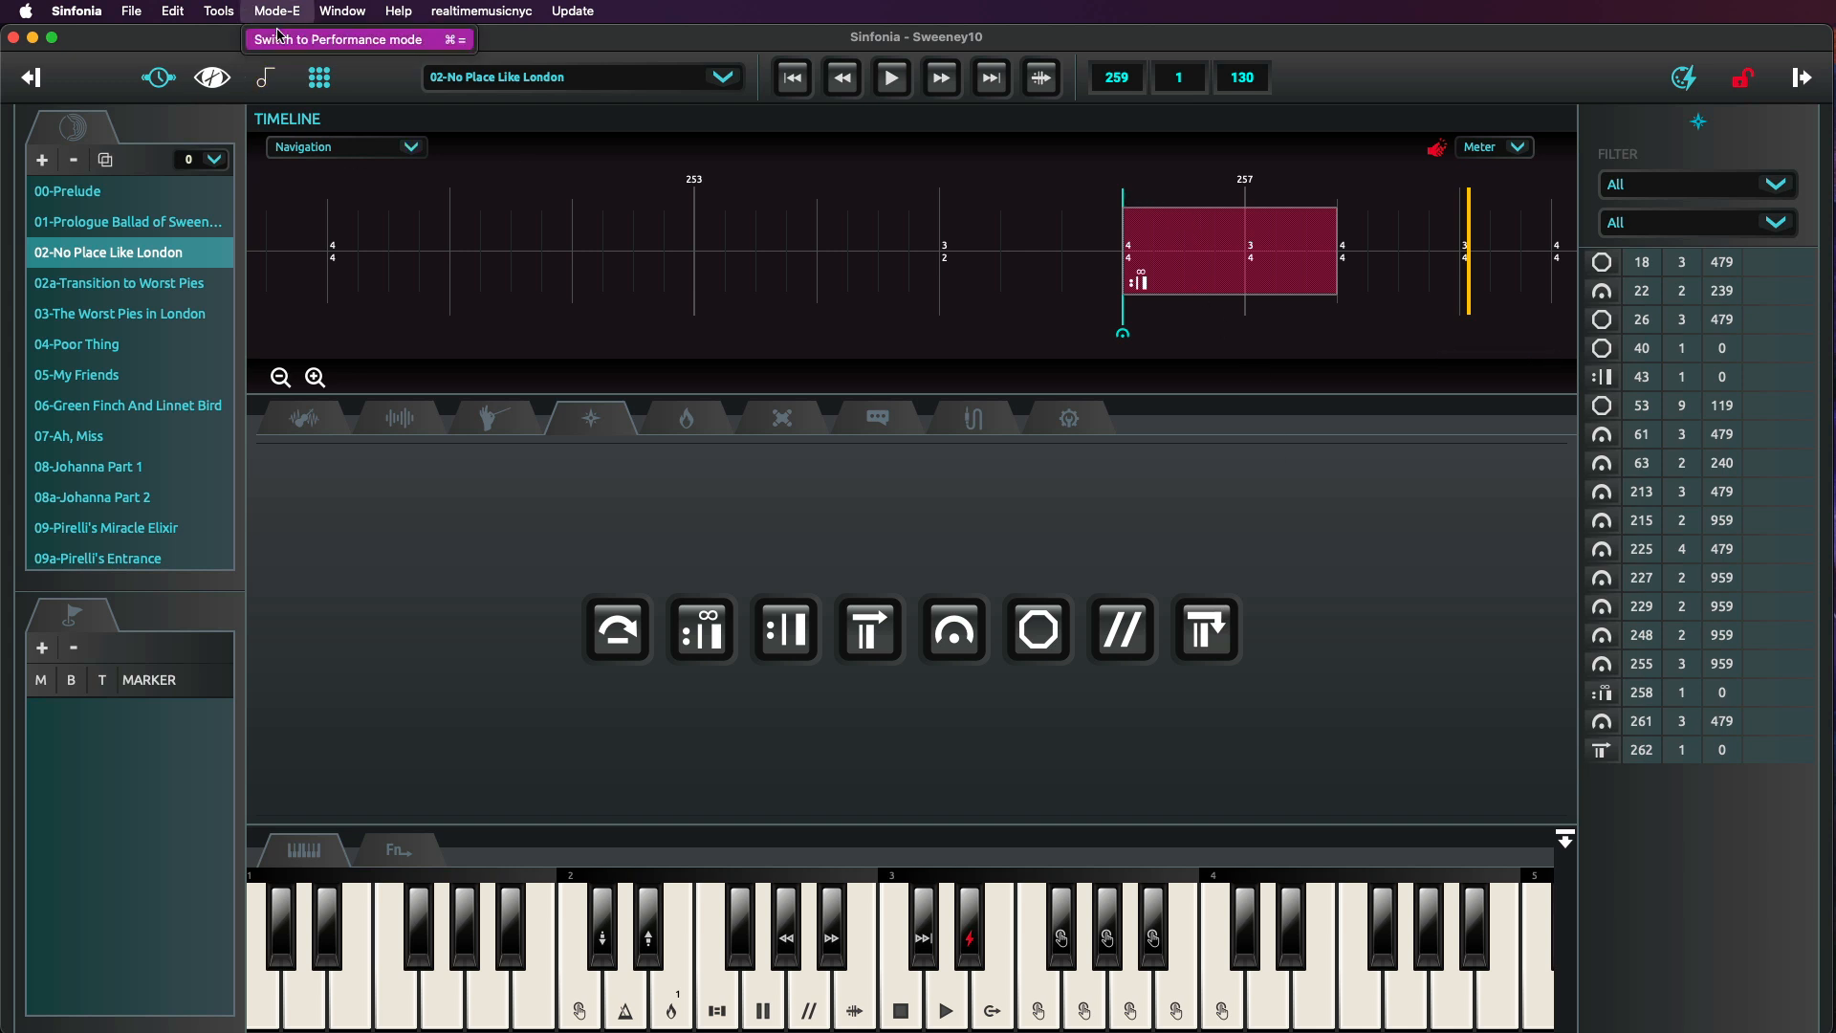
click(287, 39)
click(1127, 204)
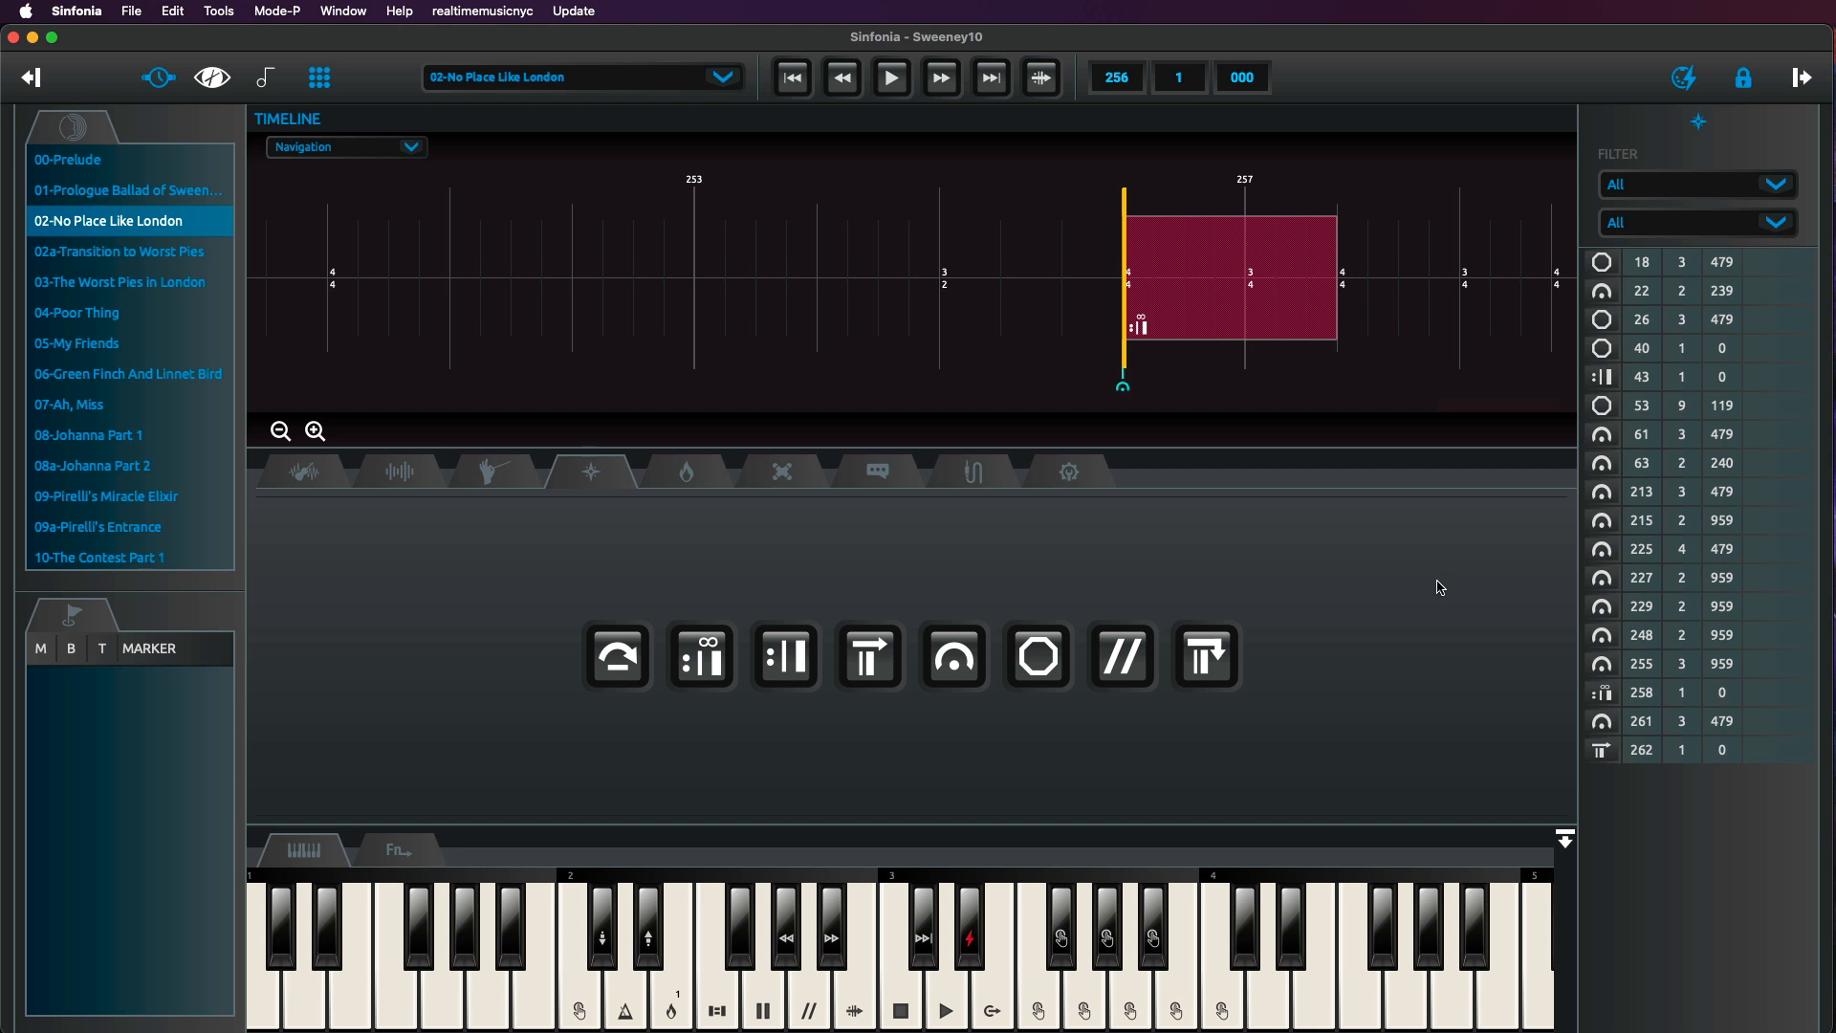
key(space)
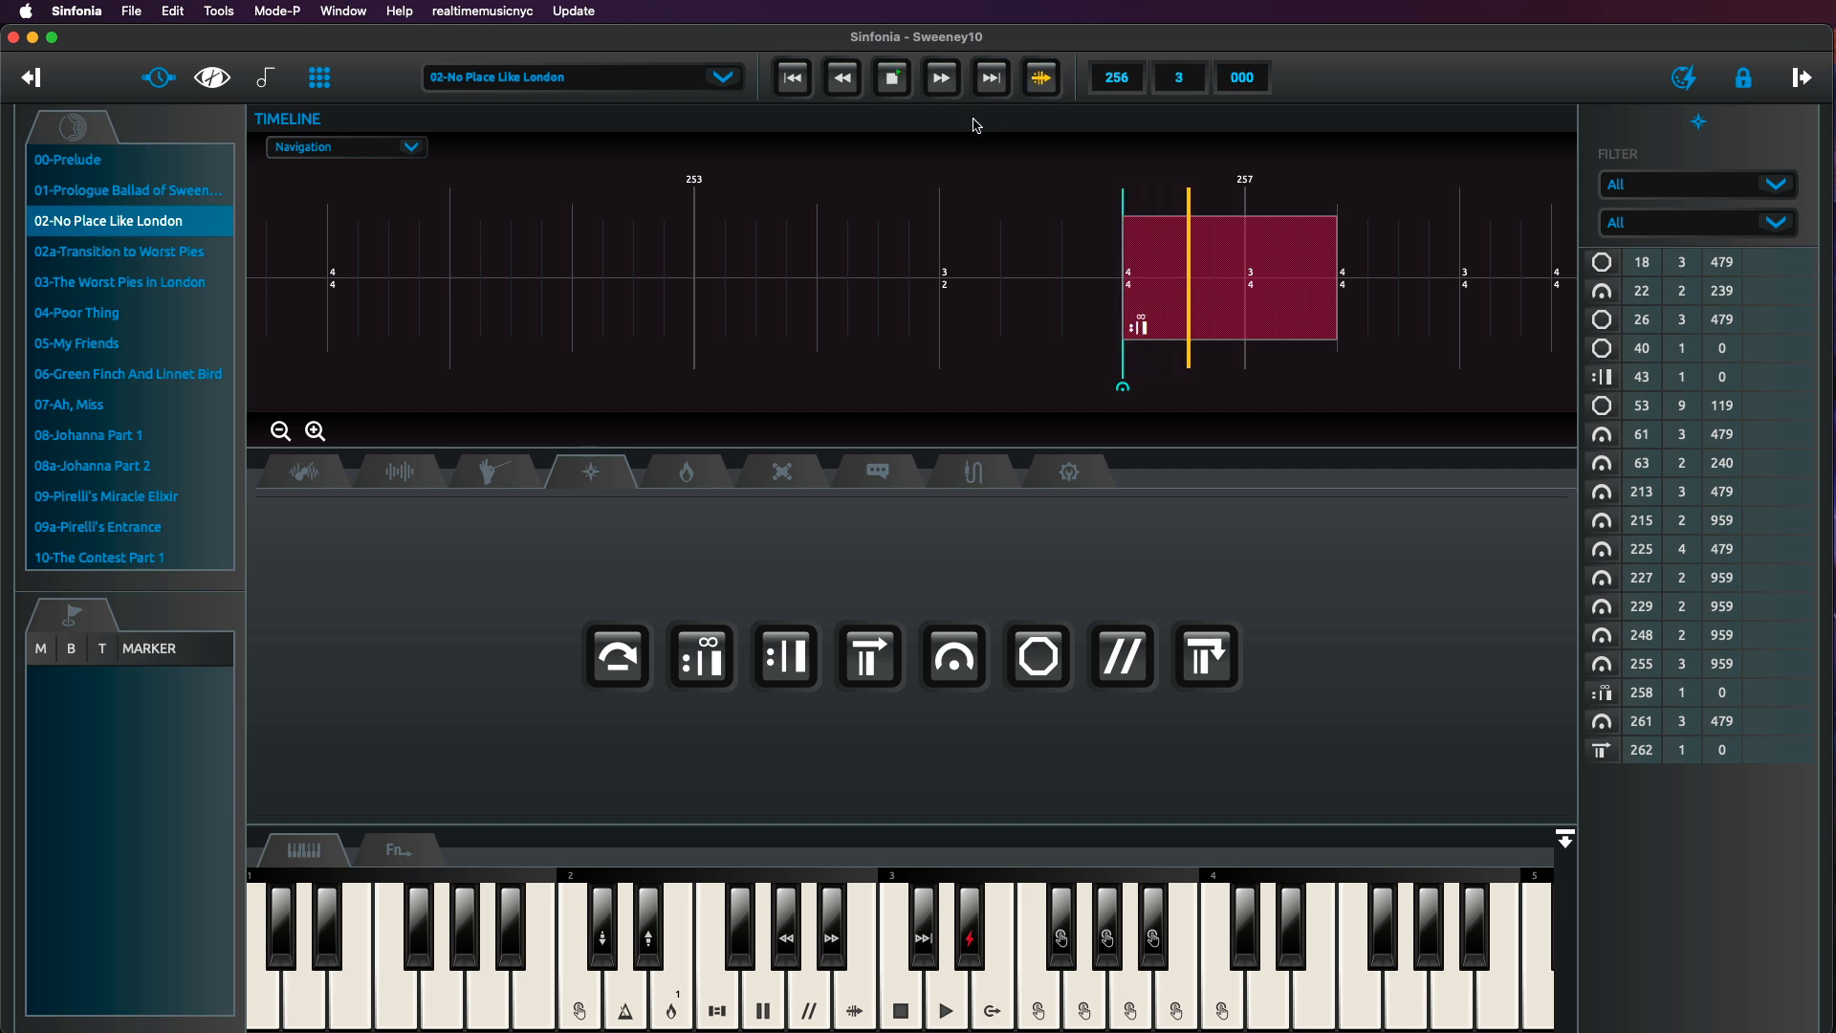
text(258)
key(Return)
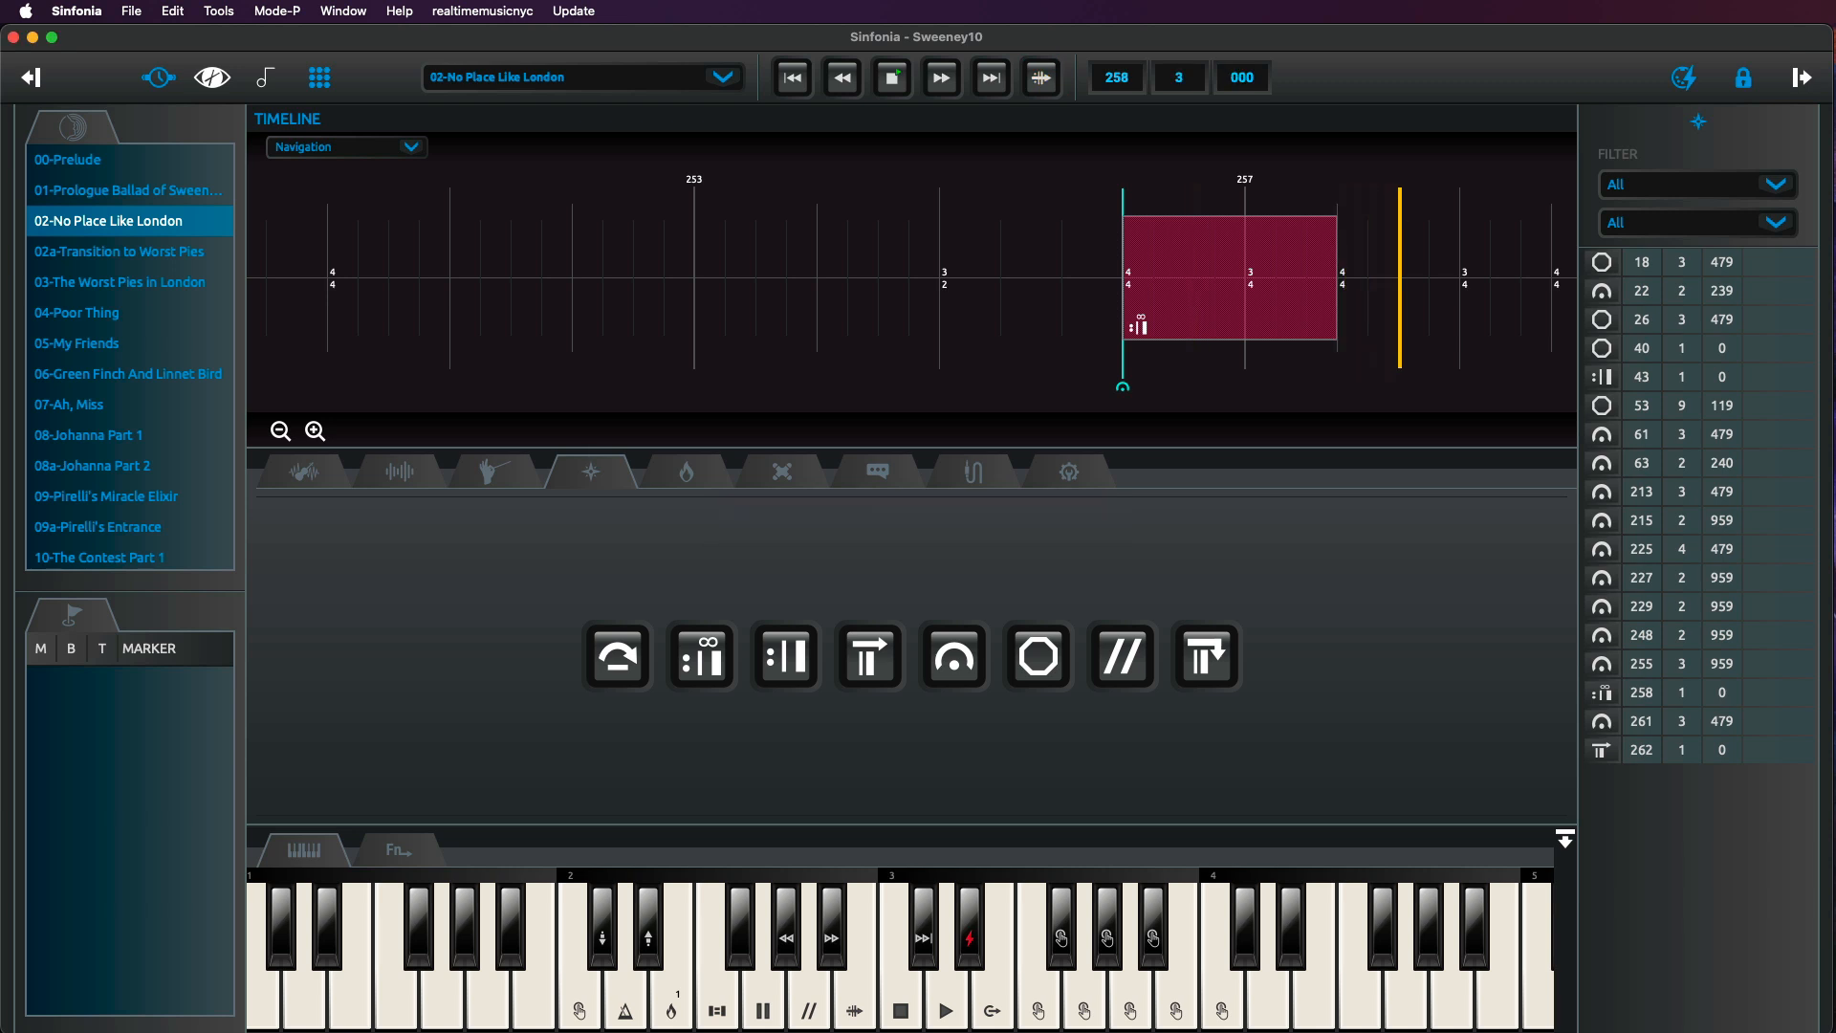
key(space)
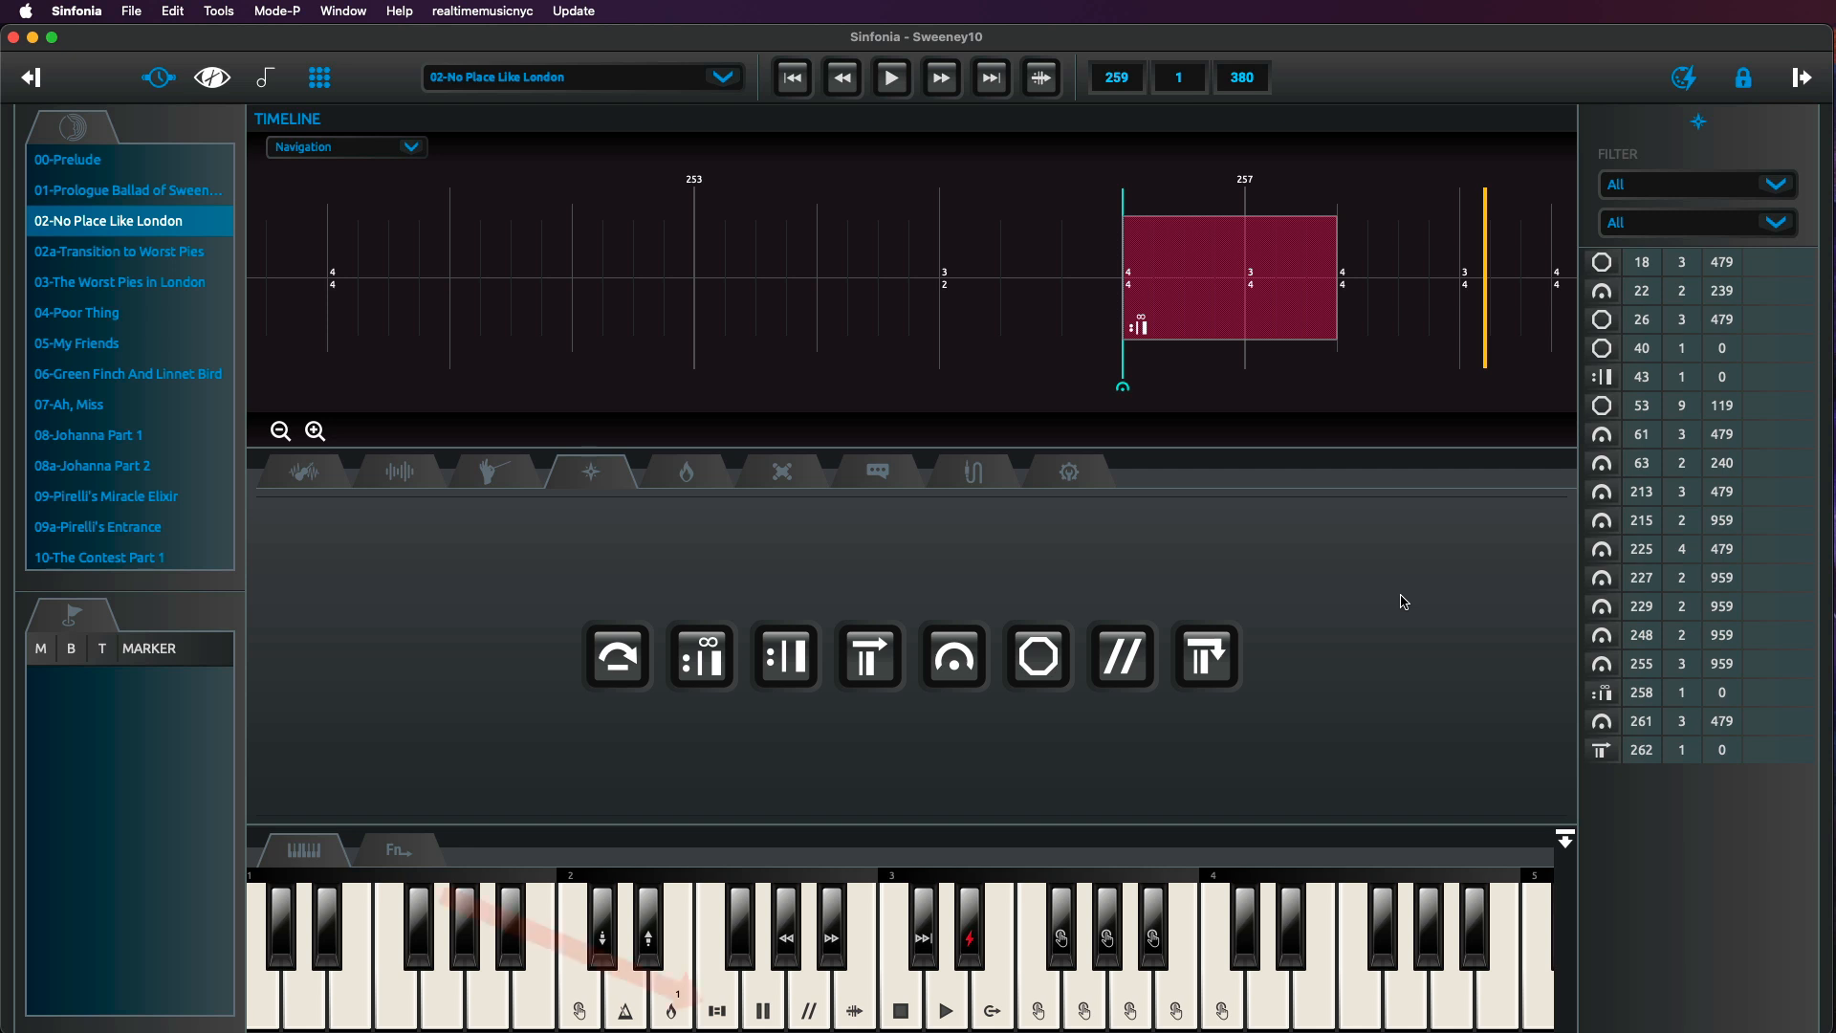
Show the function-key panel and continue playback into The Worst Pies in London.
click(399, 849)
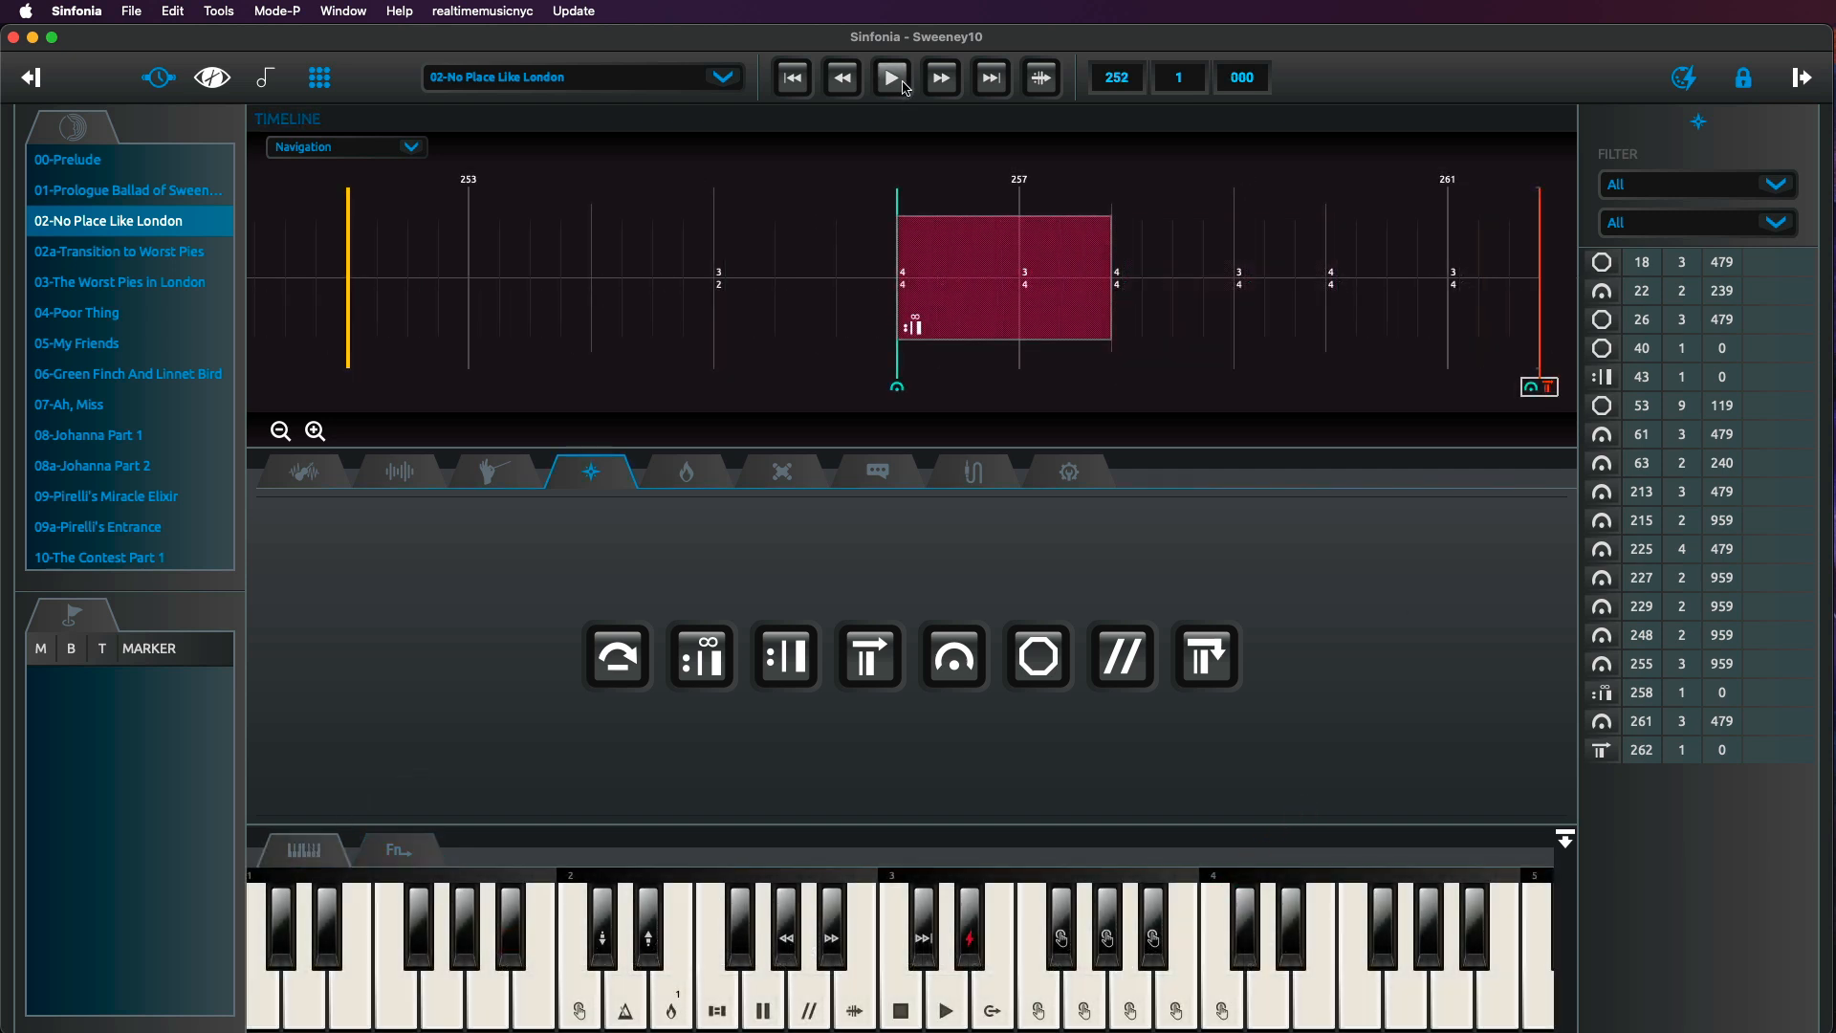
key(space)
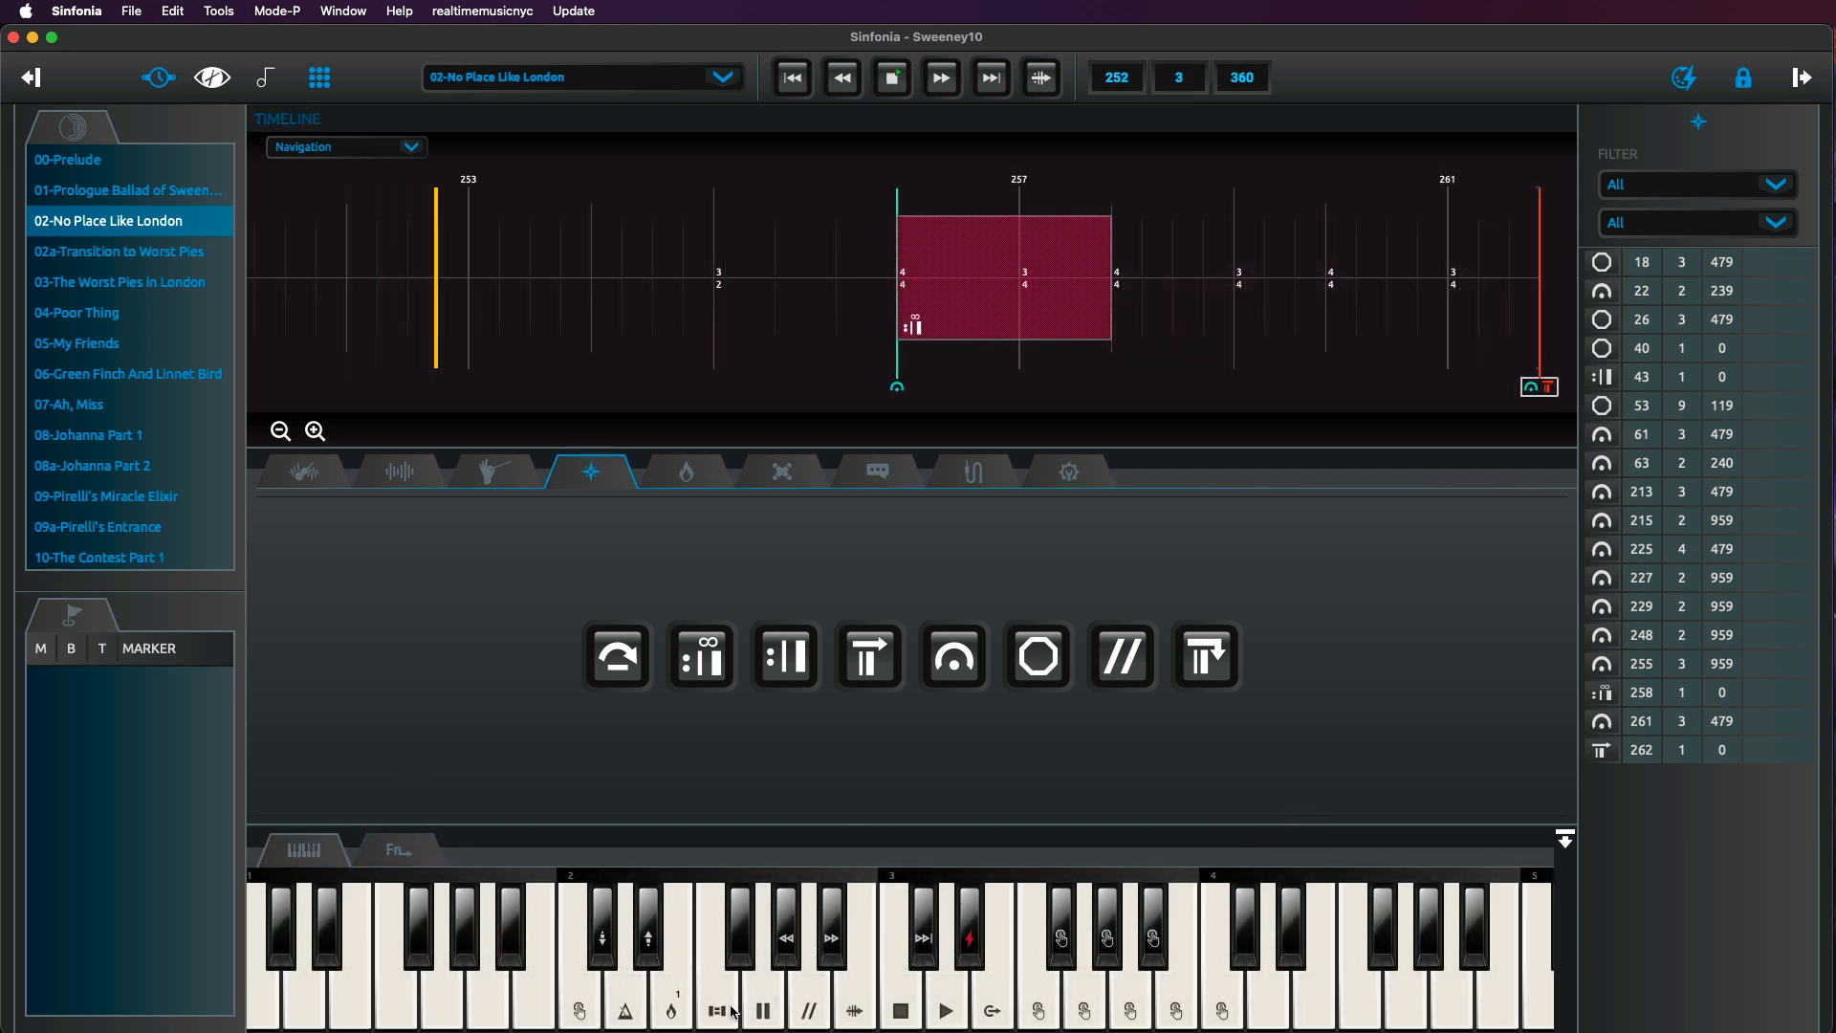
click(719, 1002)
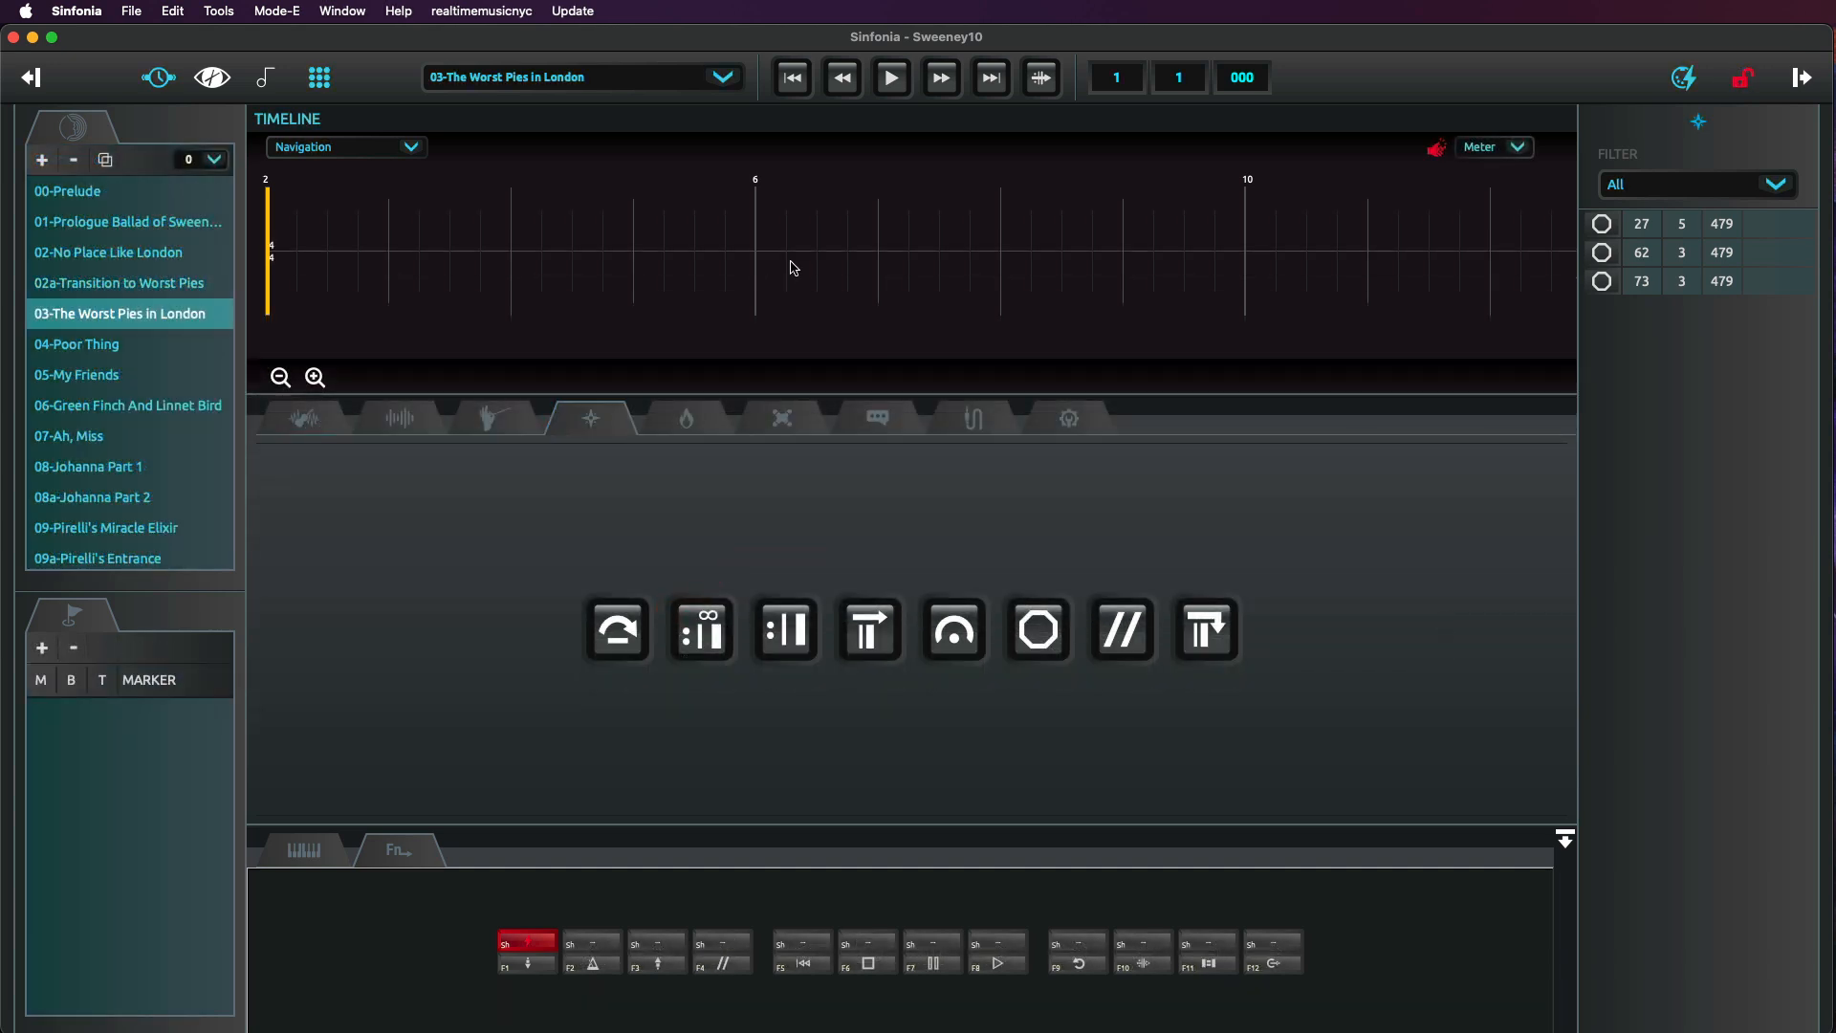
Insert a skip over bars 6 to 8 of The Worst Pies in London and play through it.
drag(792, 268, 1014, 267)
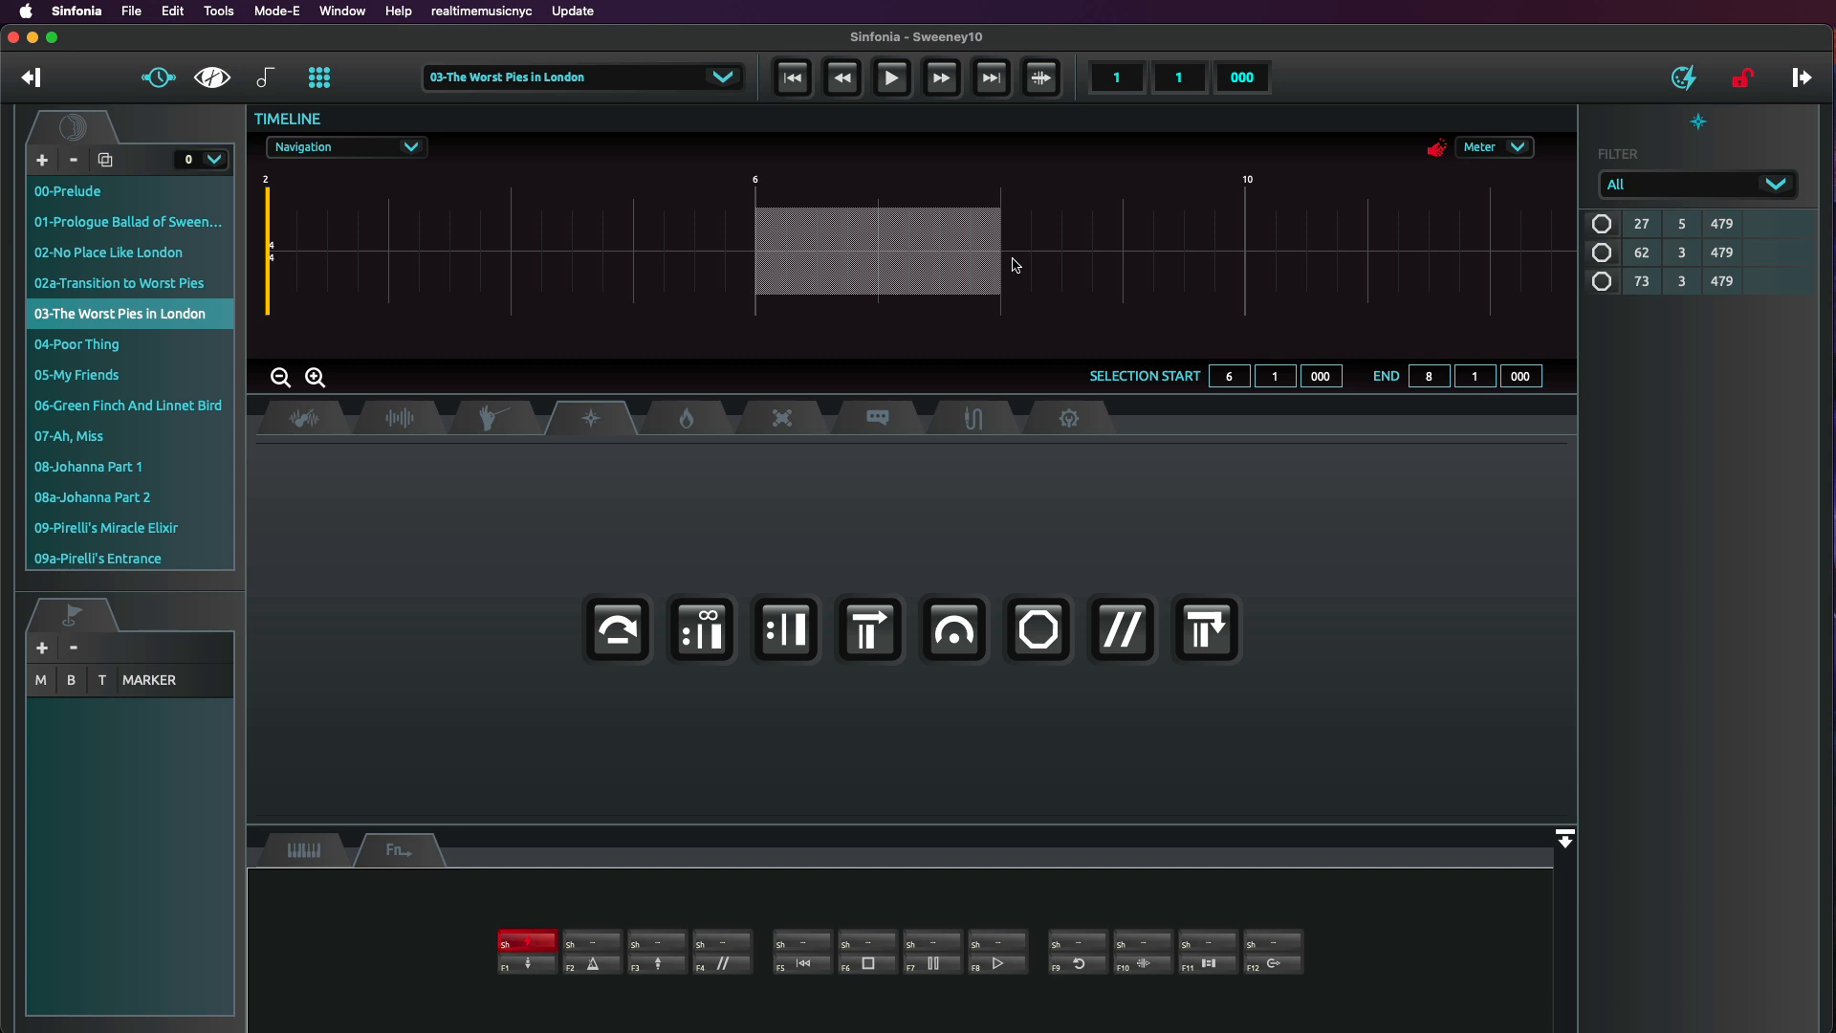
click(621, 646)
click(302, 851)
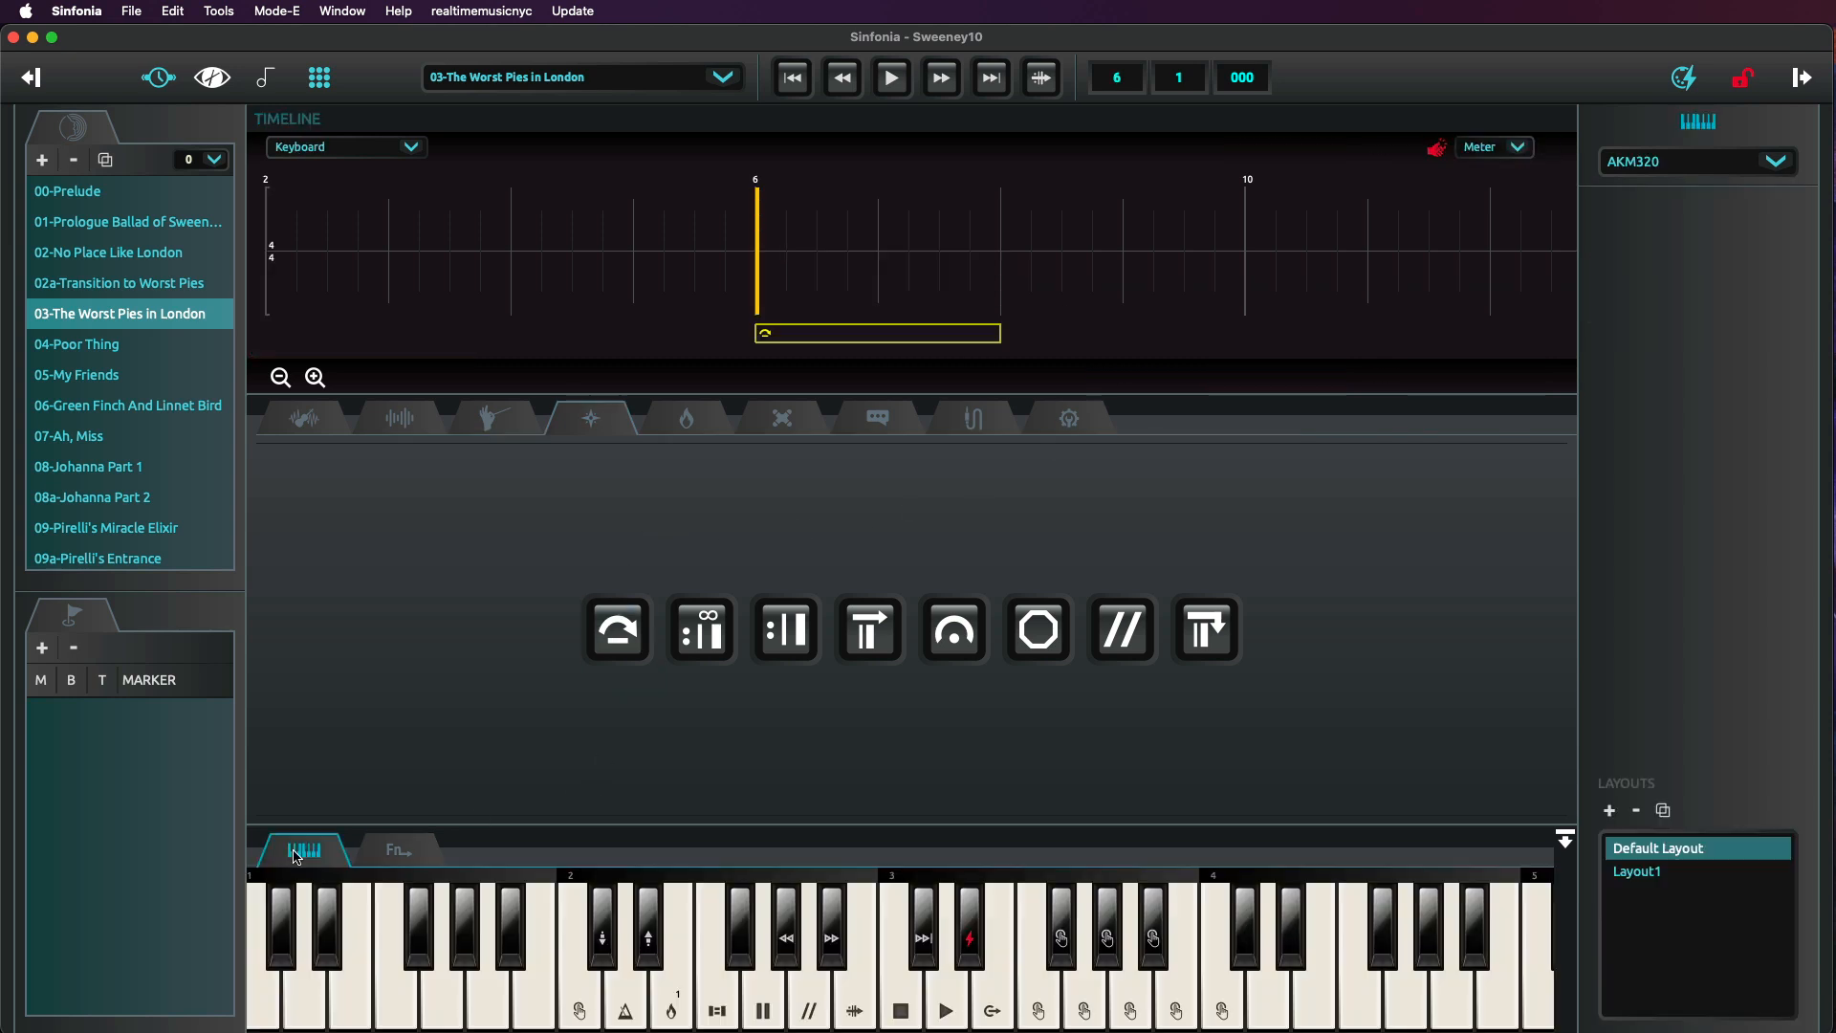
click(589, 532)
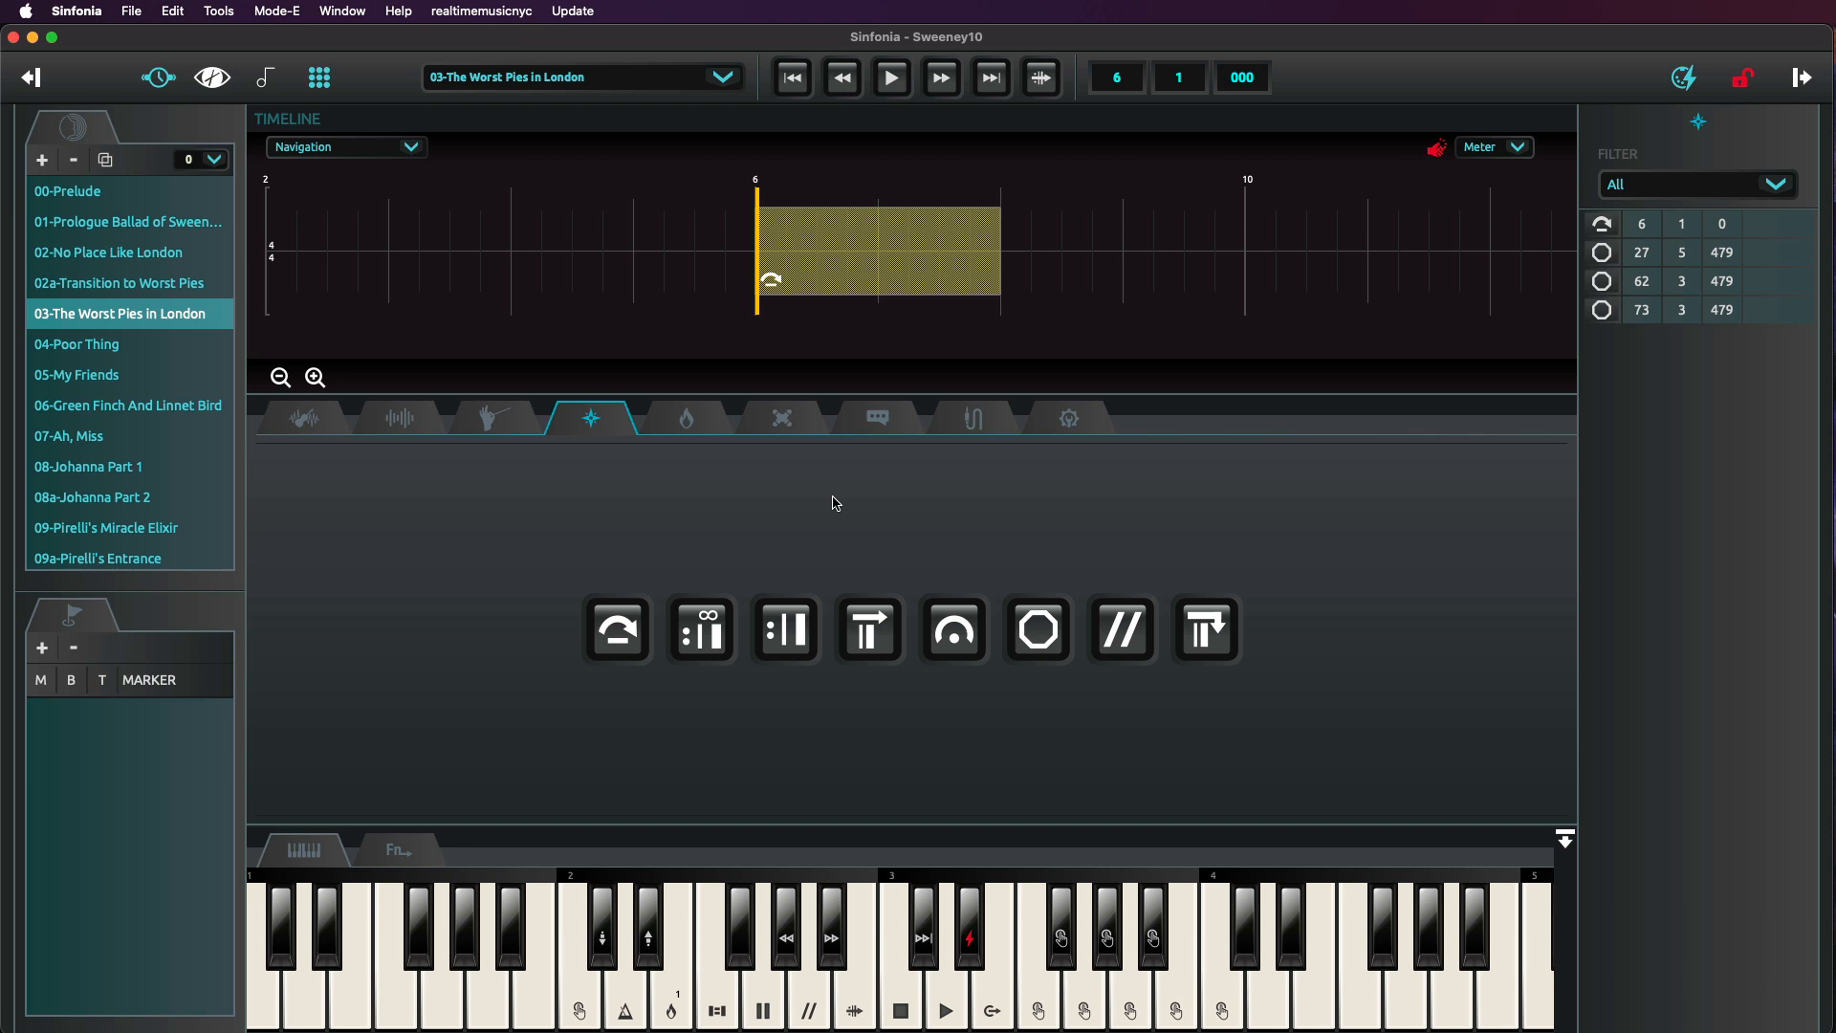
key(space)
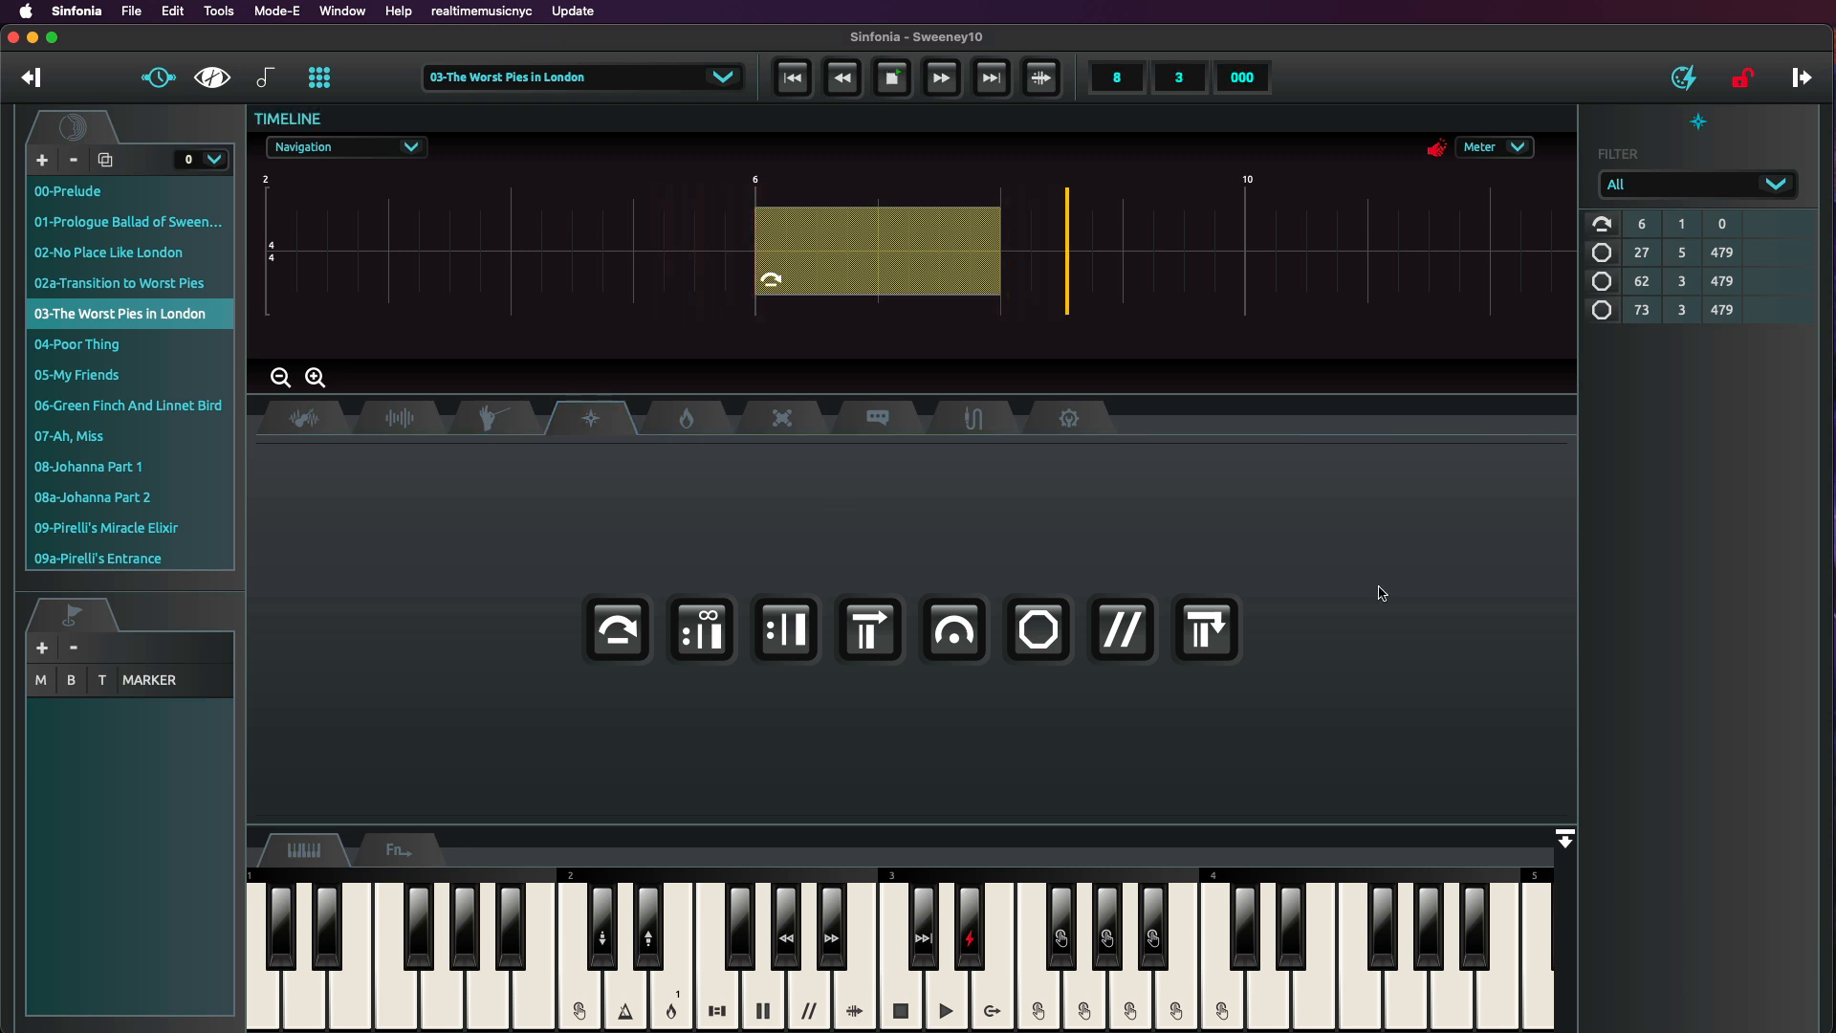
click(892, 77)
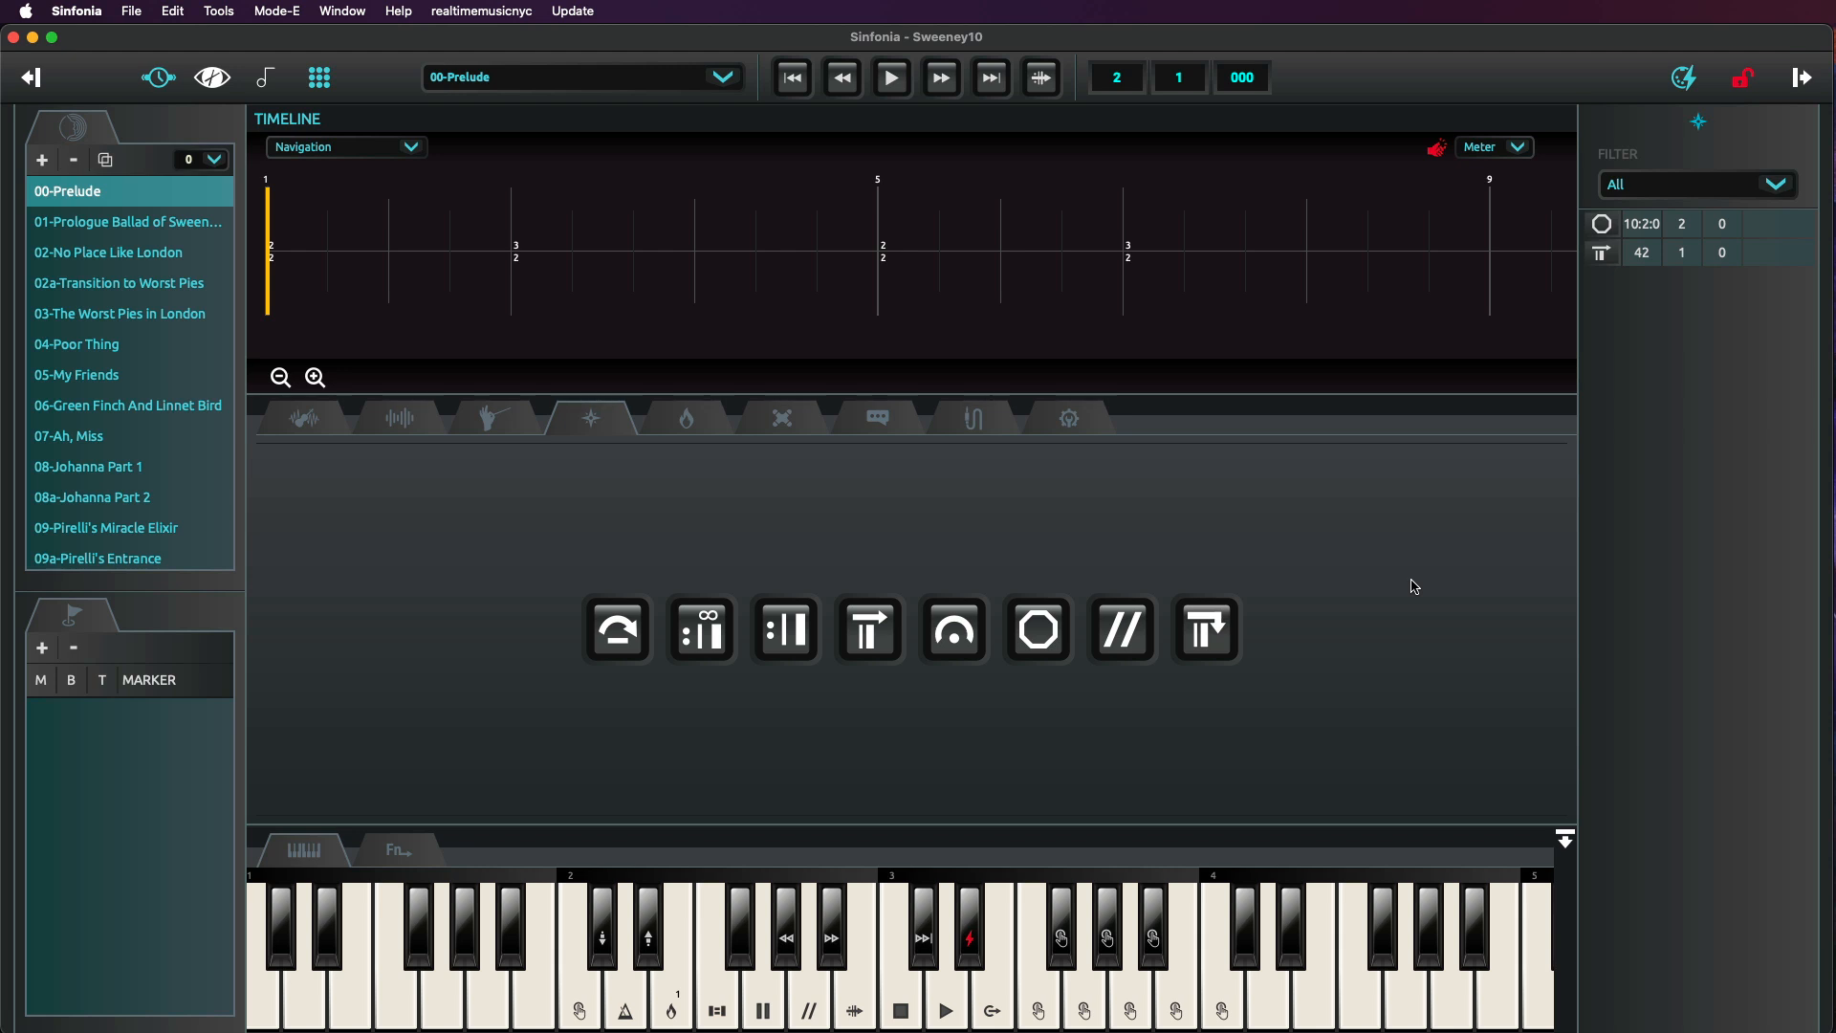
Insert a caesura at bar 3, beat 3 of the Prelude and play through it.
click(1119, 629)
key(space)
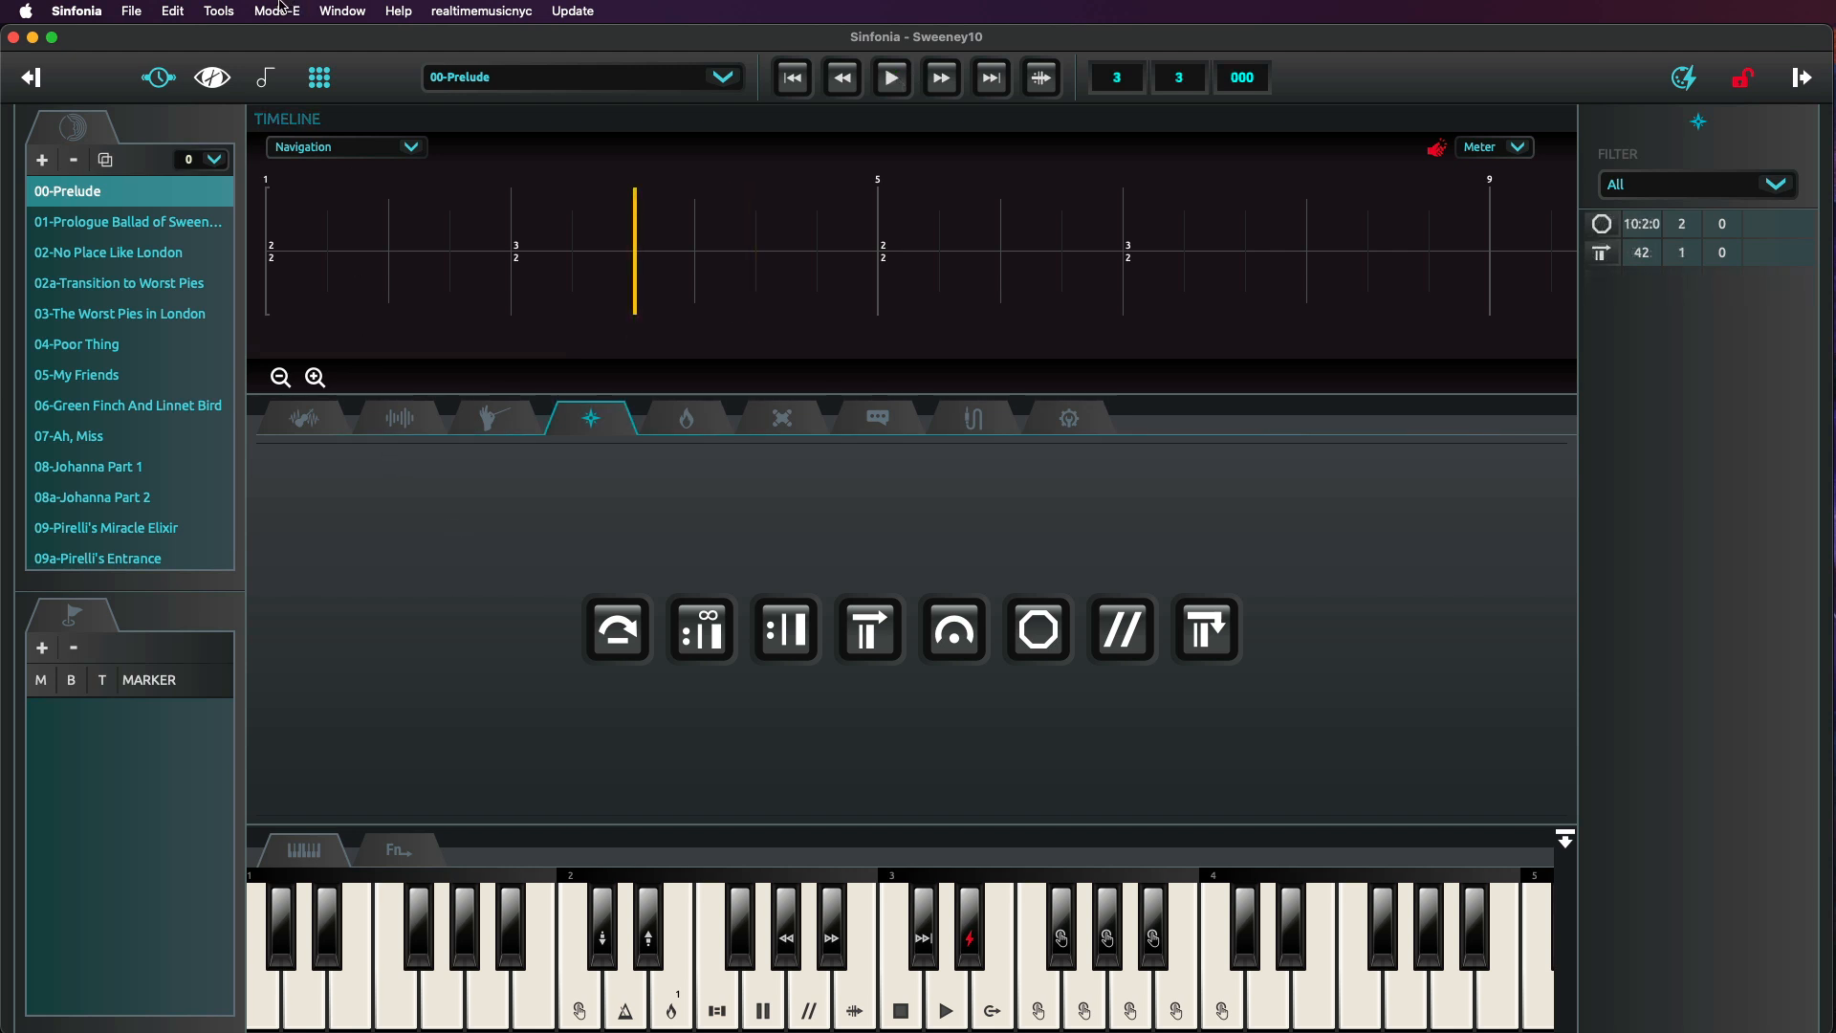
Switch to Performance mode and play the Prelude from bar 3.
click(277, 10)
click(325, 42)
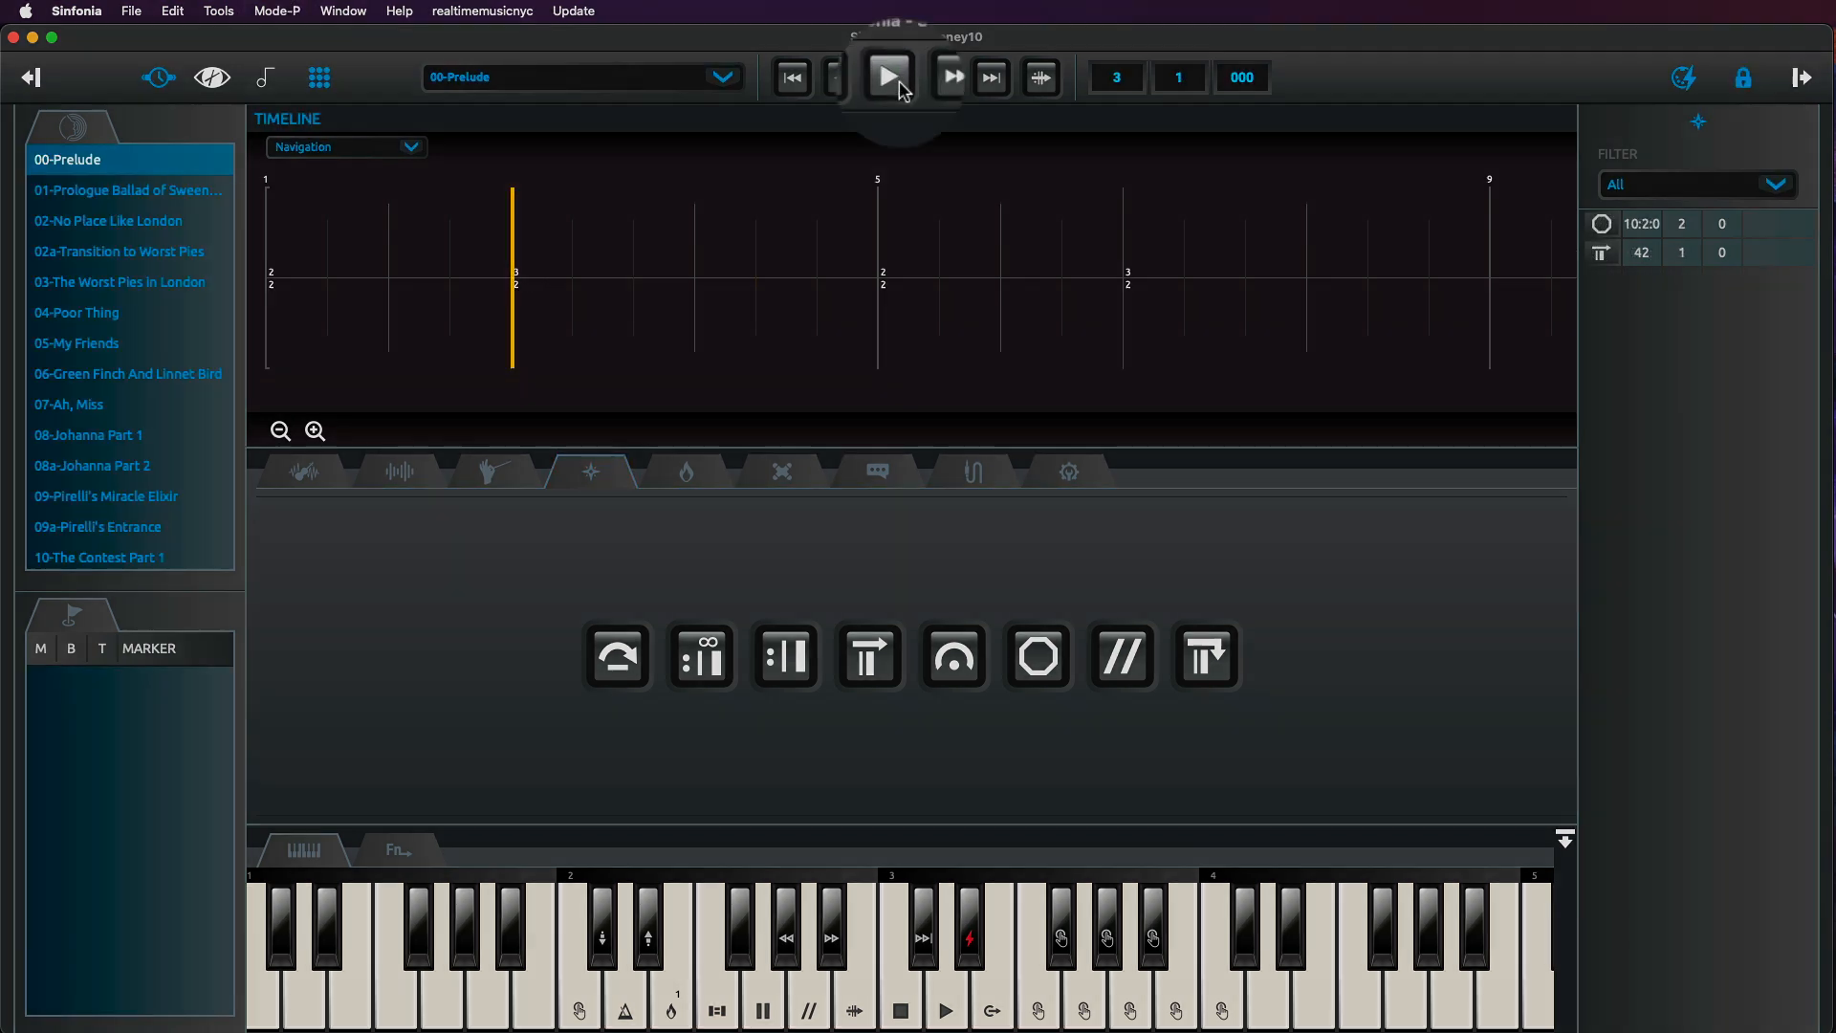
click(892, 78)
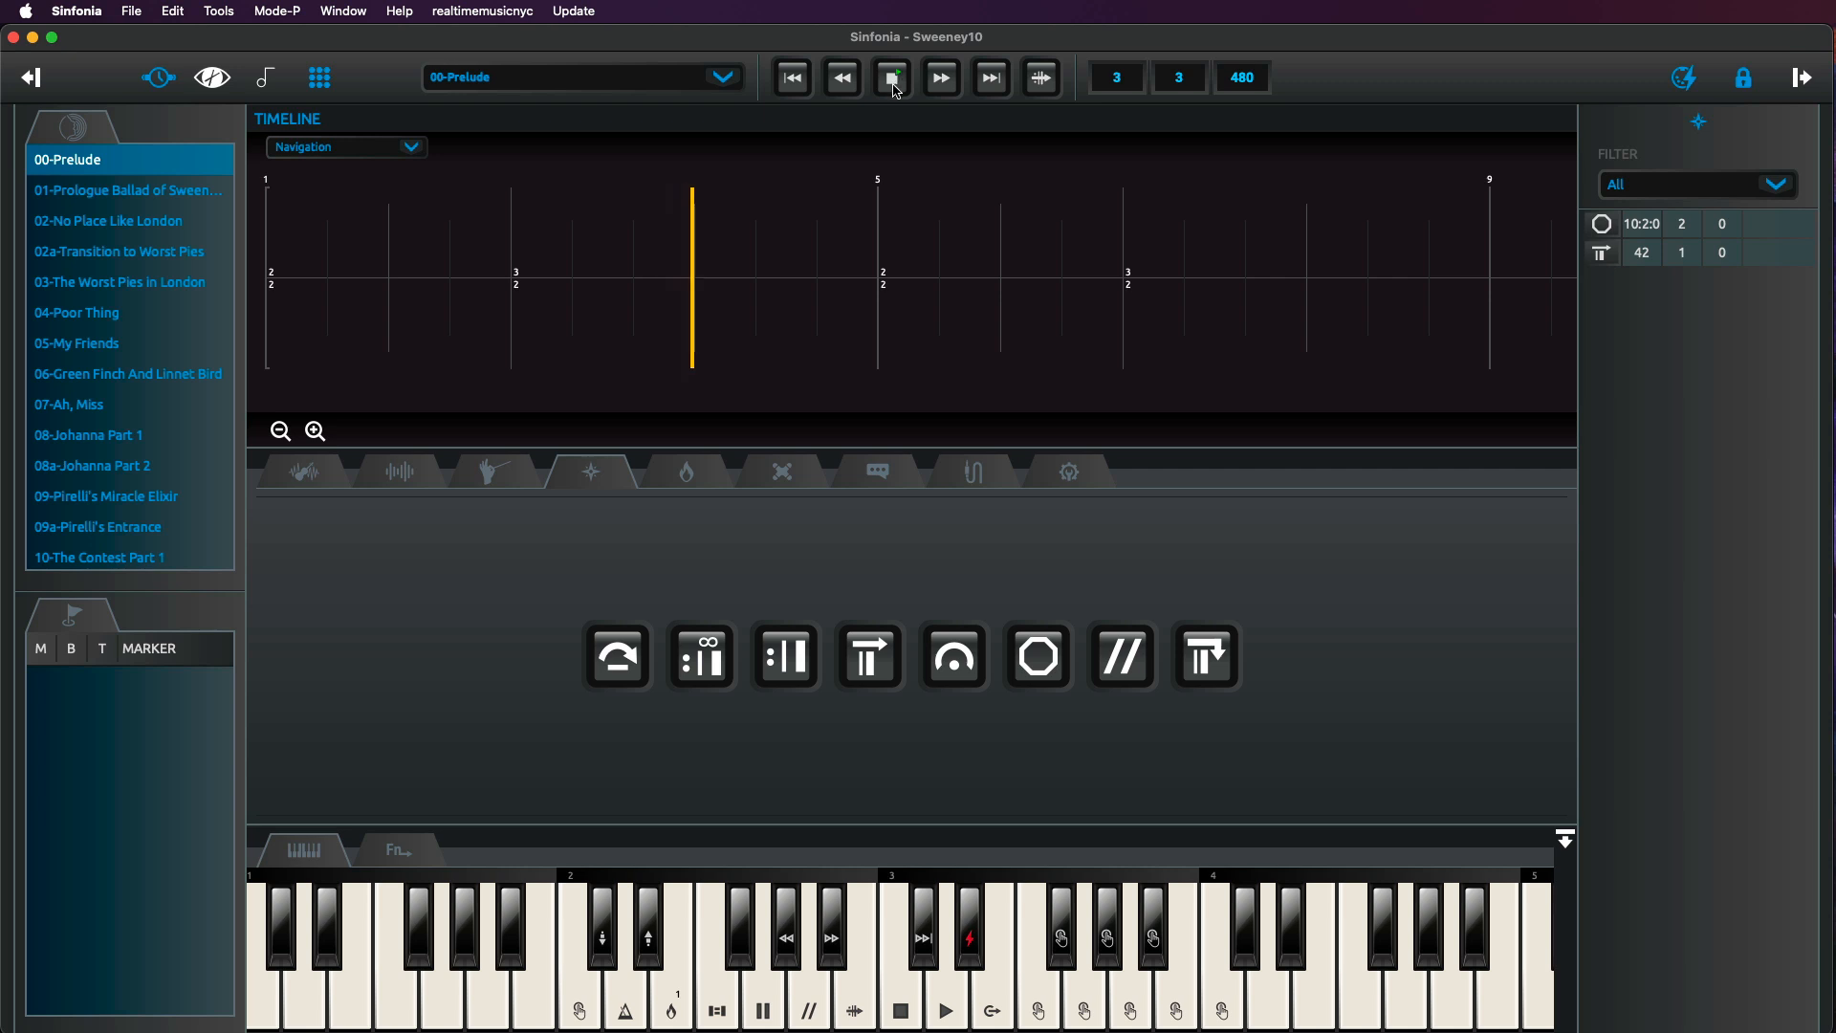
click(897, 84)
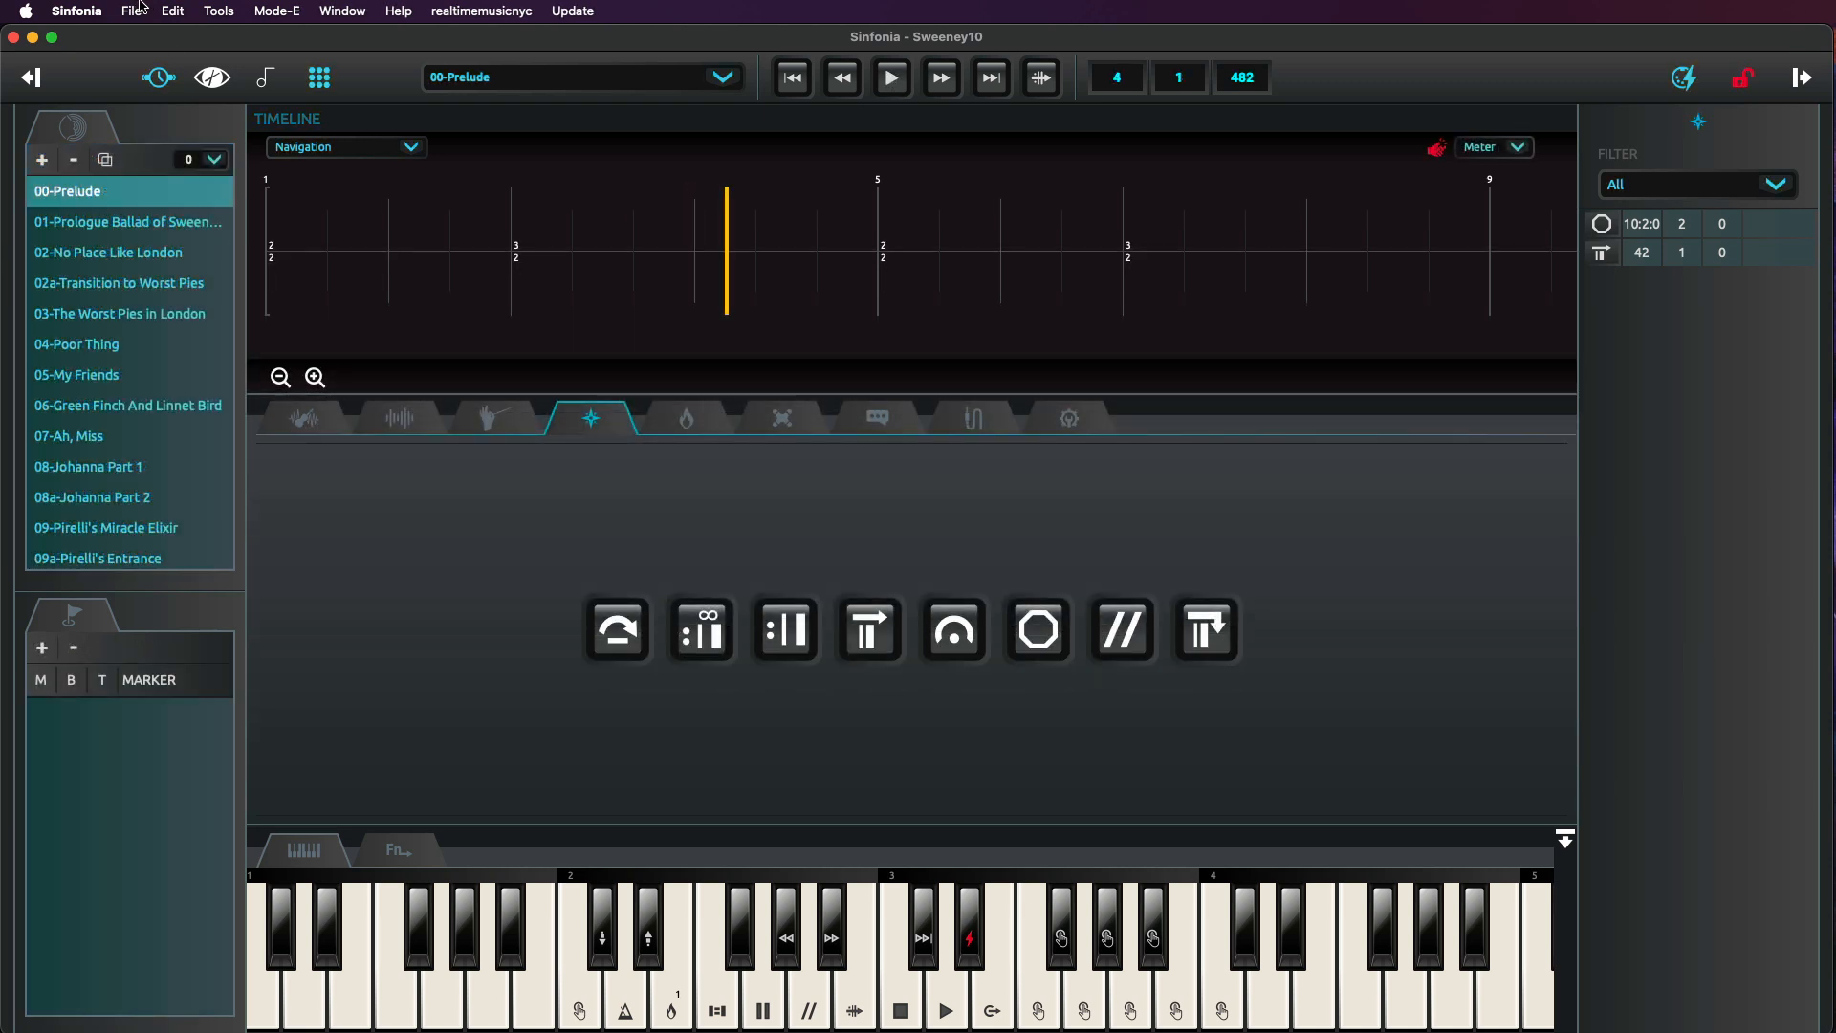
Save the show file and switch to Performance mode.
click(132, 10)
click(150, 89)
click(277, 11)
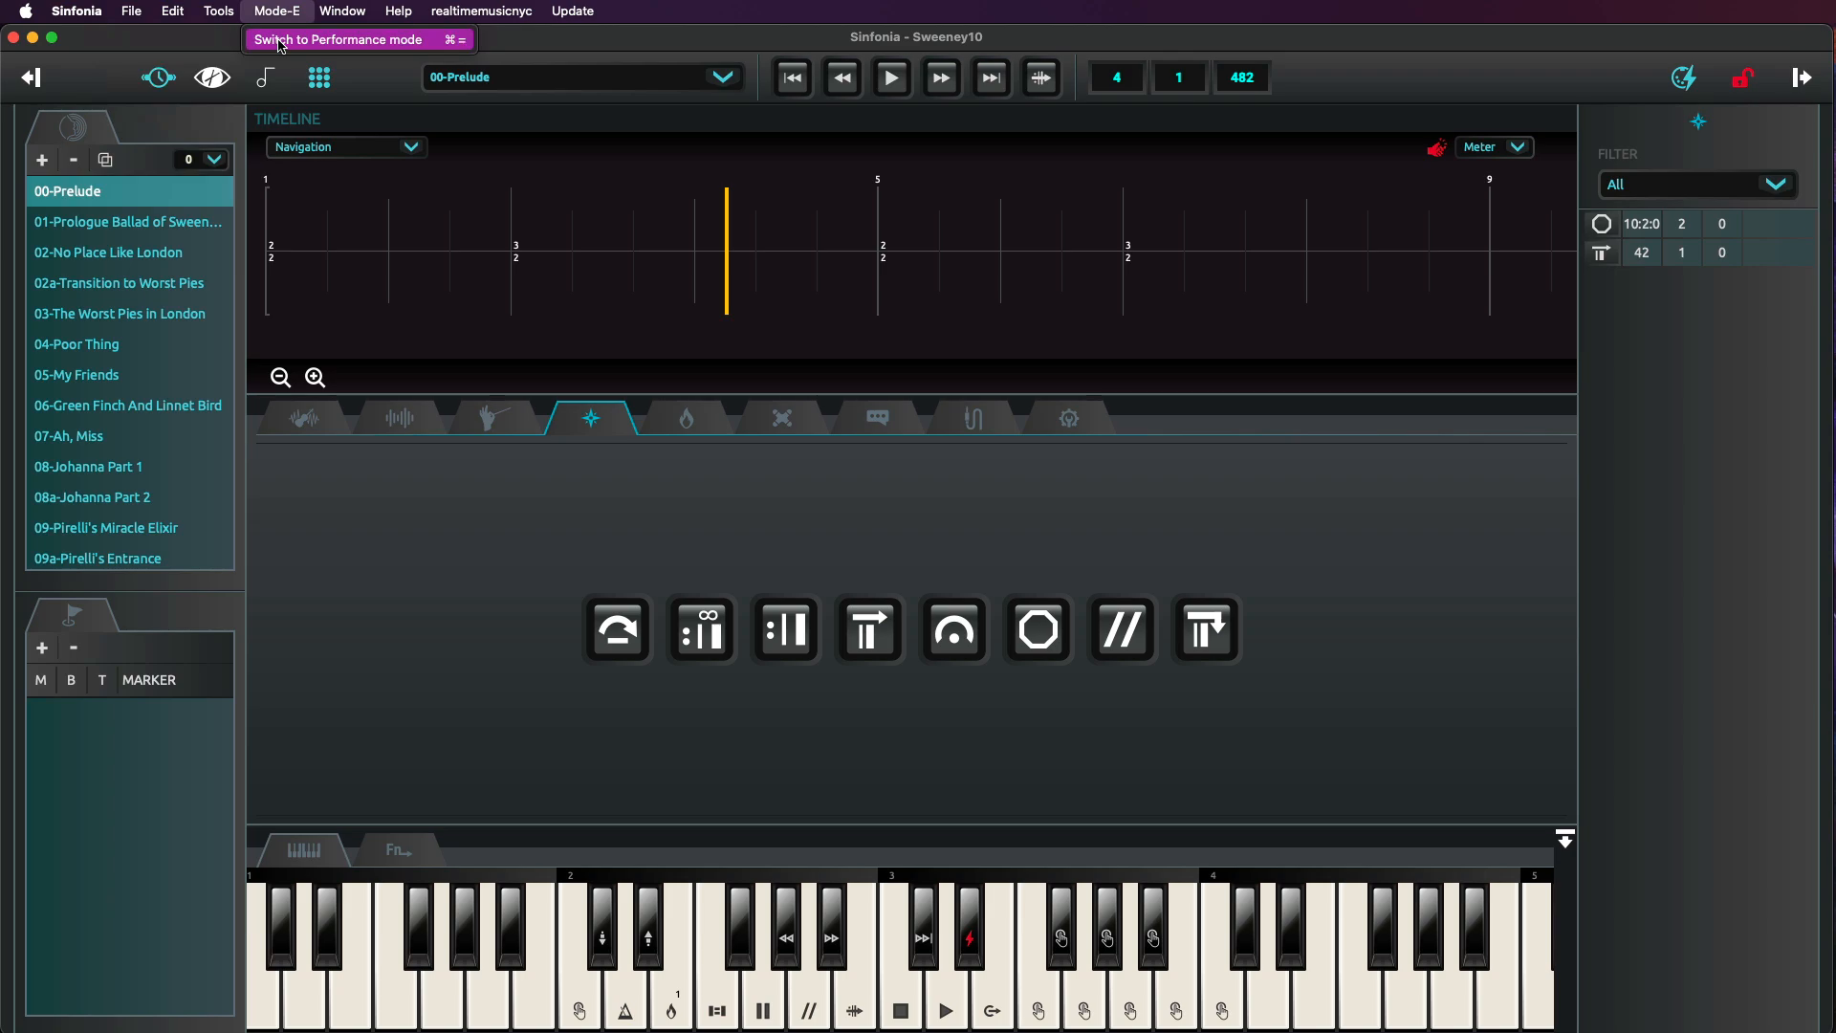
click(281, 40)
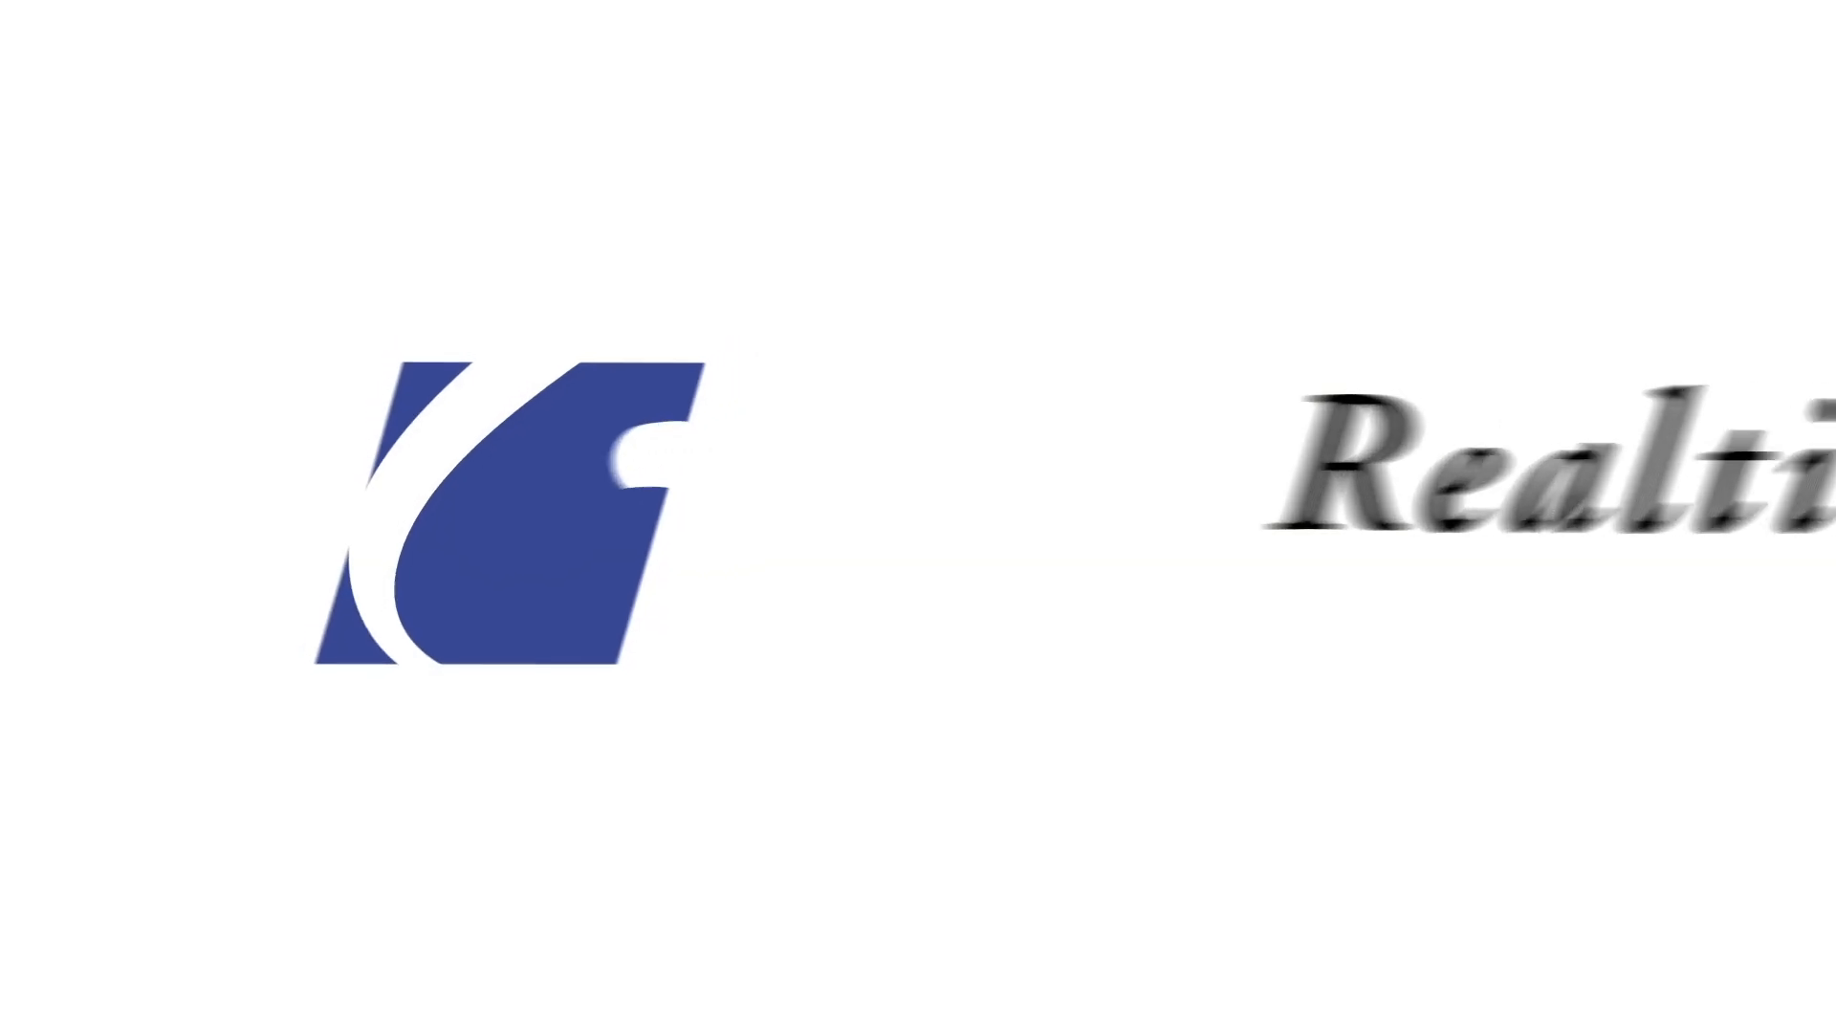